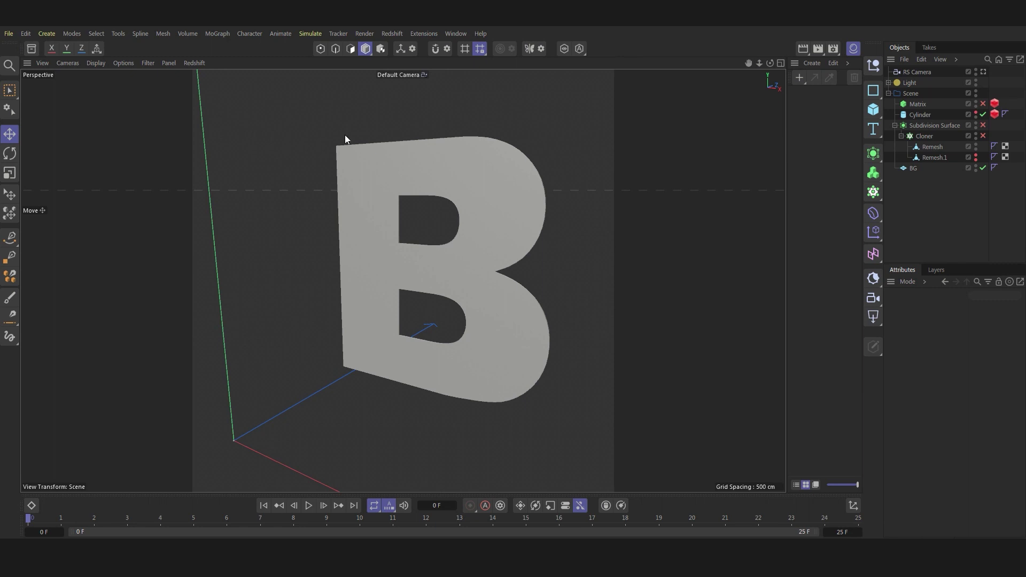
# Orbit around the B letter and make Remesh.1 visible in the viewport
pyautogui.keyDown('alt'); pyautogui.moveTo(387, 219); pyautogui.dragTo(435, 203); pyautogui.keyUp('alt')
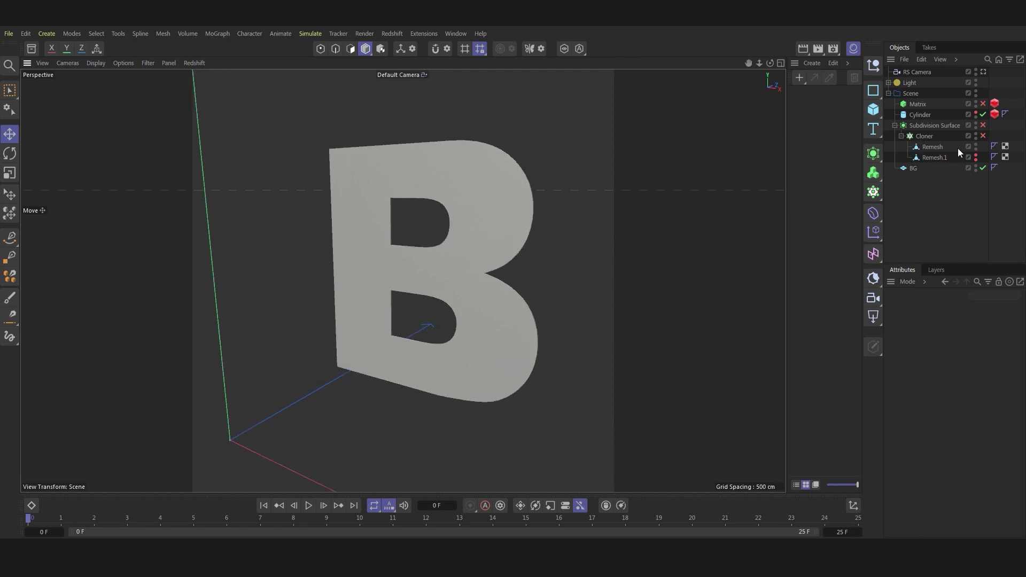
pyautogui.click(976, 159)
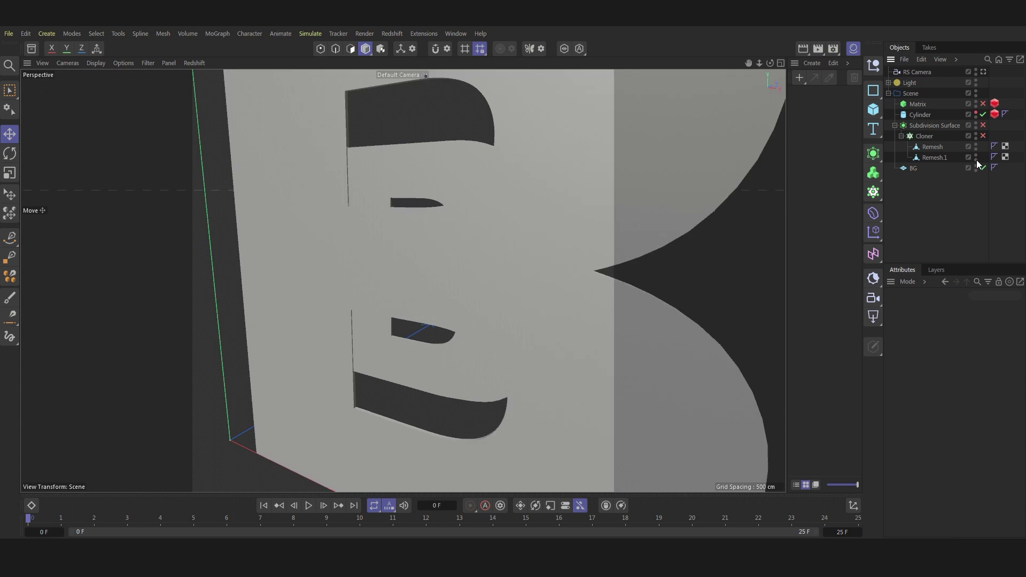
pyautogui.scroll(-5, 375, 348)
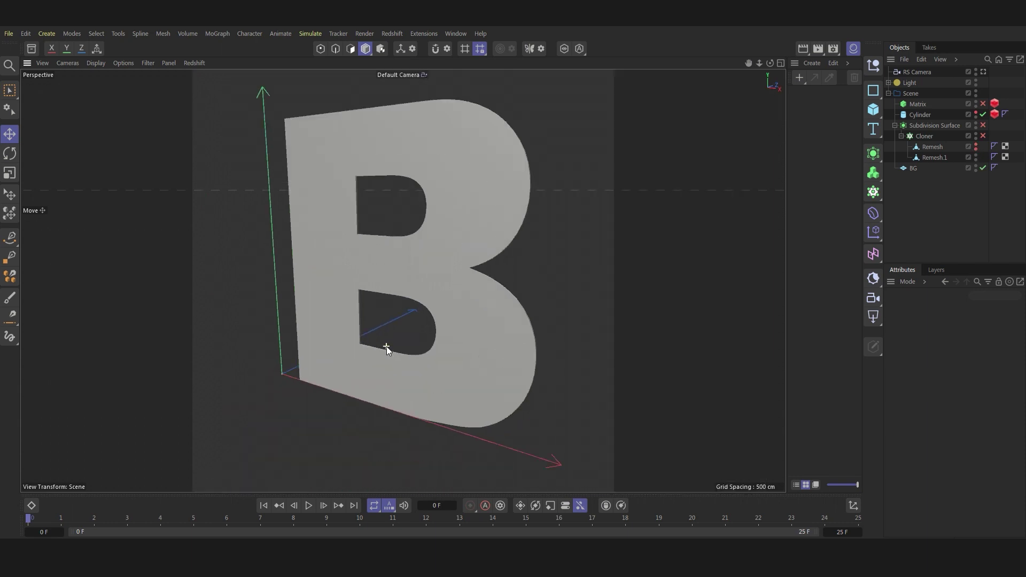
# Re-enable the Cloner and try slice spacing P.Z -9 cm before settling on -4 cm
pyautogui.click(982, 136)
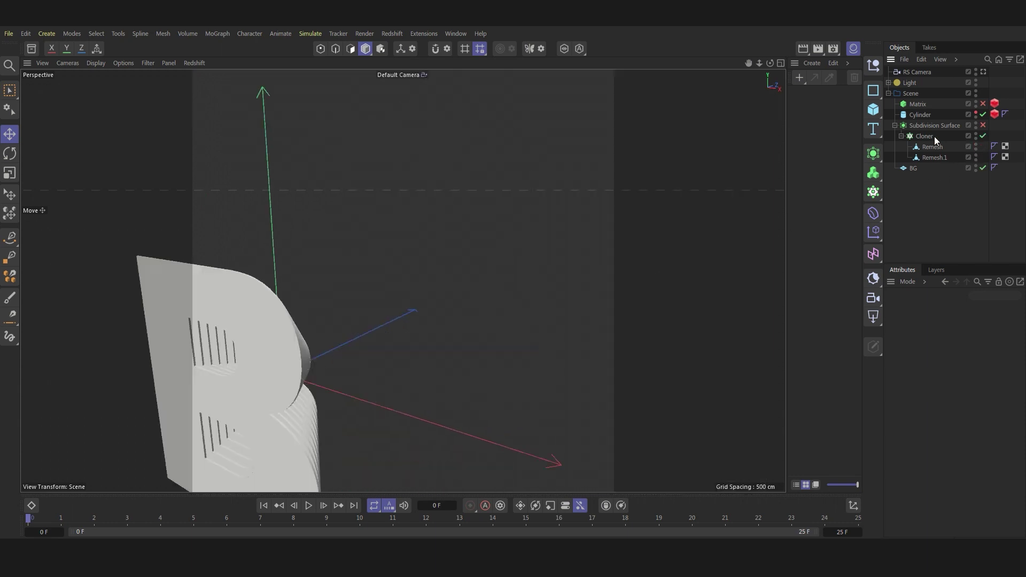
pyautogui.click(924, 136)
pyautogui.keyDown('alt'); pyautogui.moveTo(342, 299); pyautogui.dragTo(385, 332); pyautogui.keyUp('alt')
pyautogui.scroll(3, 385, 332)
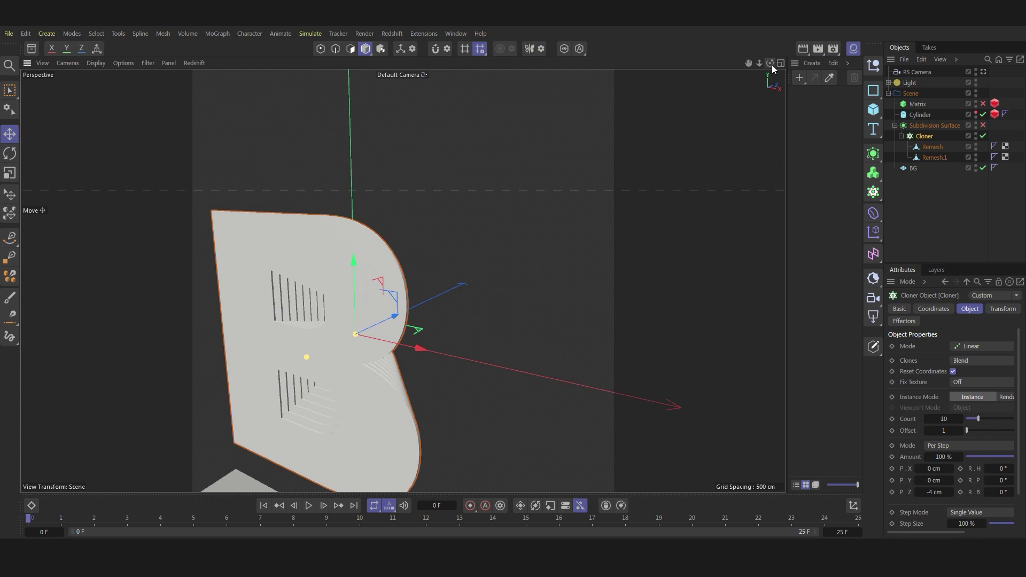
pyautogui.moveTo(769, 63)
pyautogui.mouseDown()
pyautogui.moveTo(710, 67)
pyautogui.moveTo(748, 66)
pyautogui.moveTo(737, 65)
pyautogui.mouseUp()
pyautogui.keyDown('alt'); pyautogui.moveTo(402, 280); pyautogui.dragTo(364, 283); pyautogui.keyUp('alt')
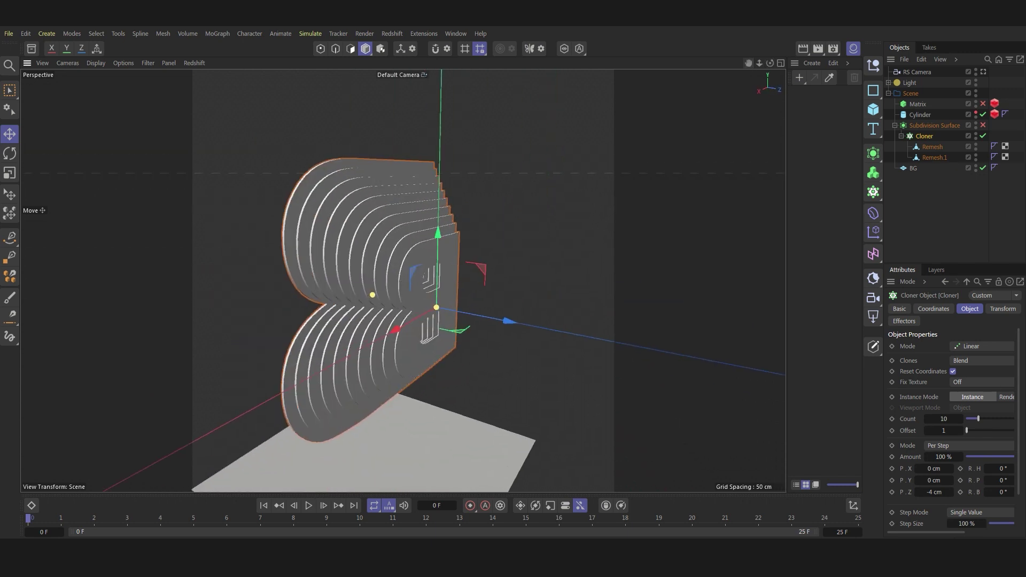
pyautogui.scroll(-1, 923, 490)
pyautogui.moveTo(923, 491); pyautogui.dragTo(920, 486)
pyautogui.moveTo(973, 413)
pyautogui.mouseDown()
pyautogui.moveTo(962, 413)
pyautogui.moveTo(973, 413)
pyautogui.mouseUp()
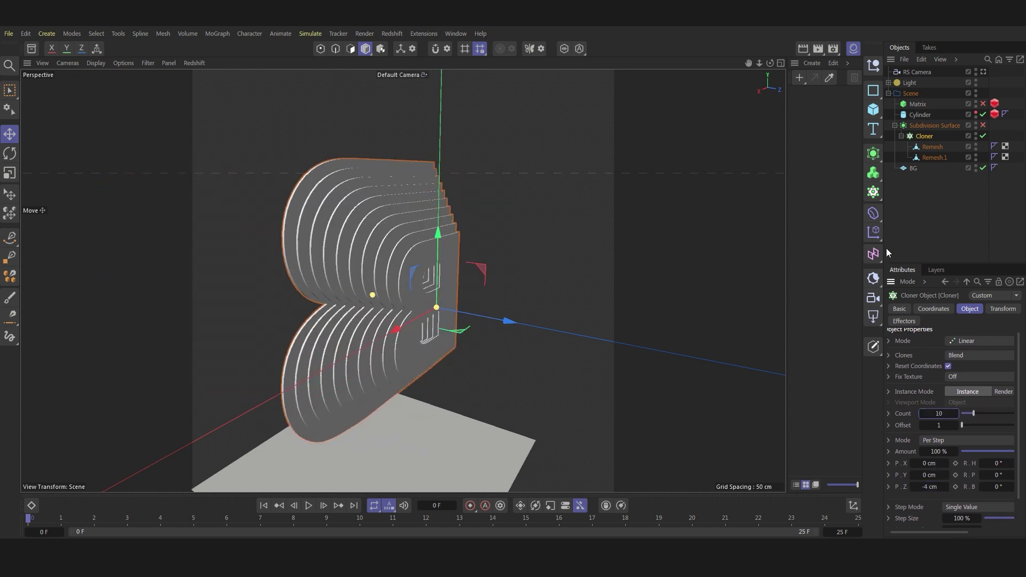
# Widen the Object and Attribute panels, collapse the Cloner, and select the BG floor plane
pyautogui.moveTo(883, 251); pyautogui.dragTo(845, 251)
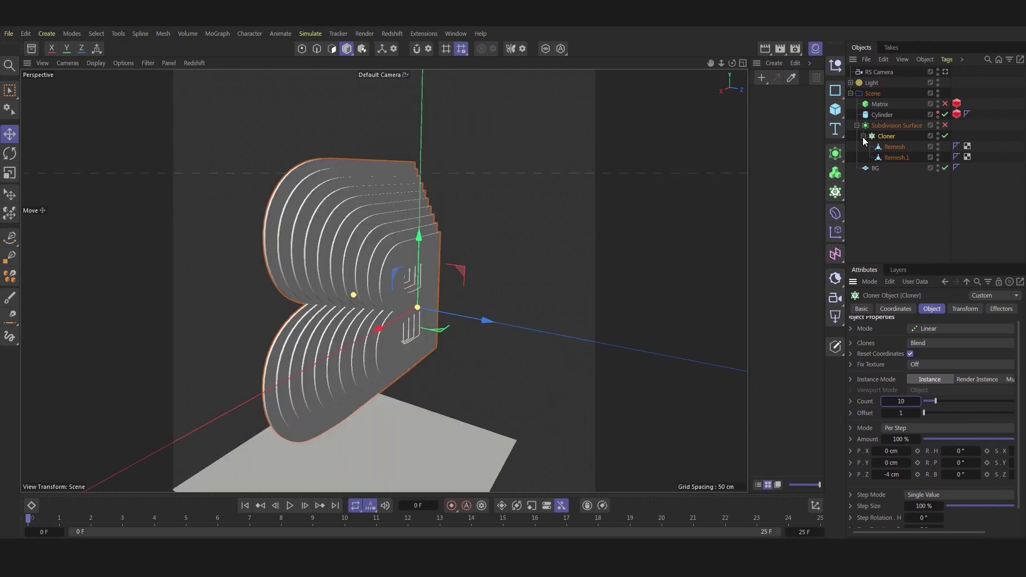
pyautogui.click(864, 137)
pyautogui.click(890, 125)
pyautogui.scroll(2, 354, 366)
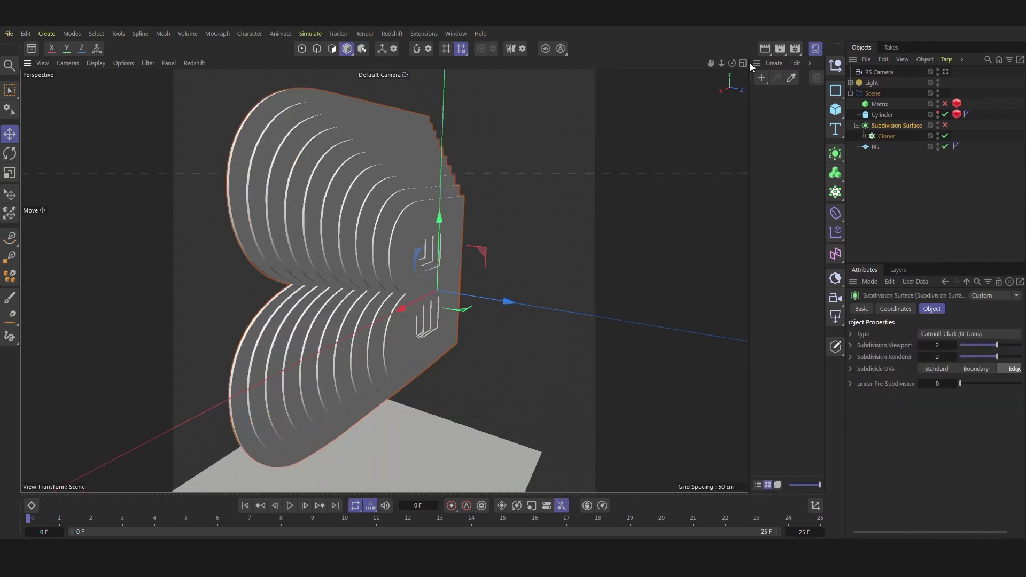
pyautogui.moveTo(732, 63); pyautogui.dragTo(740, 67)
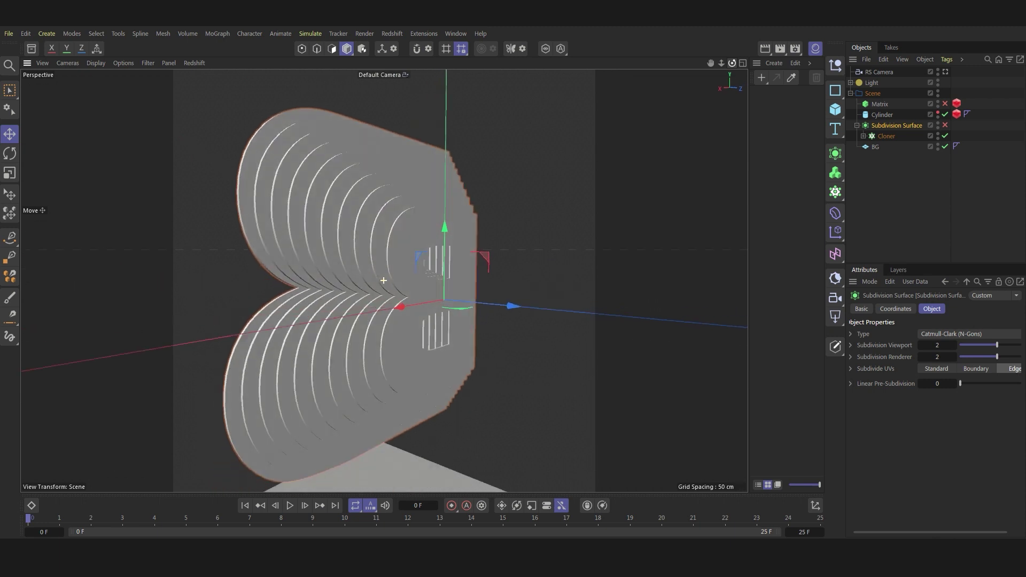
pyautogui.click(882, 136)
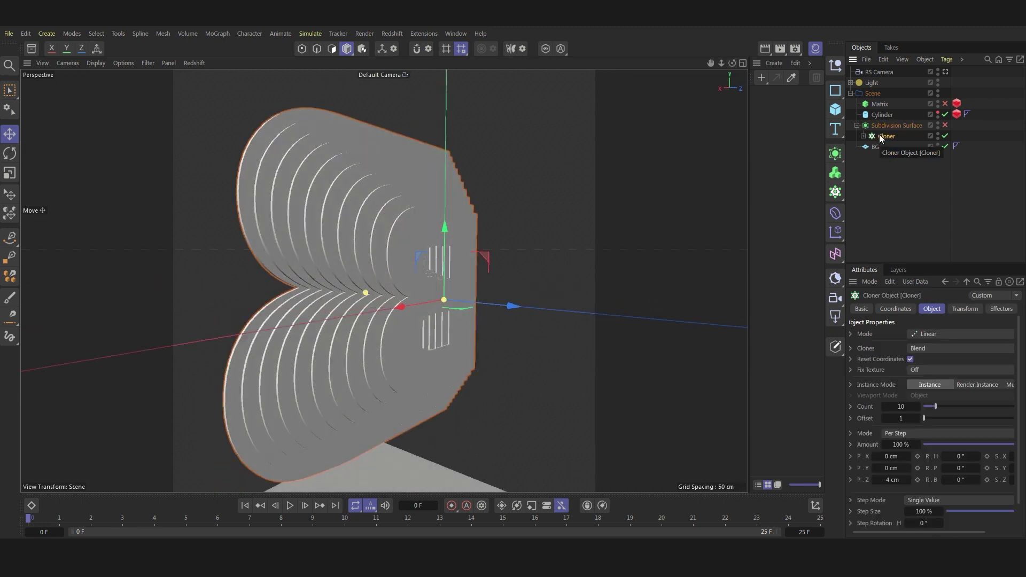
pyautogui.scroll(-5, 466, 302)
pyautogui.scroll(2, 452, 441)
pyautogui.click(449, 326)
pyautogui.scroll(-2, 460, 303)
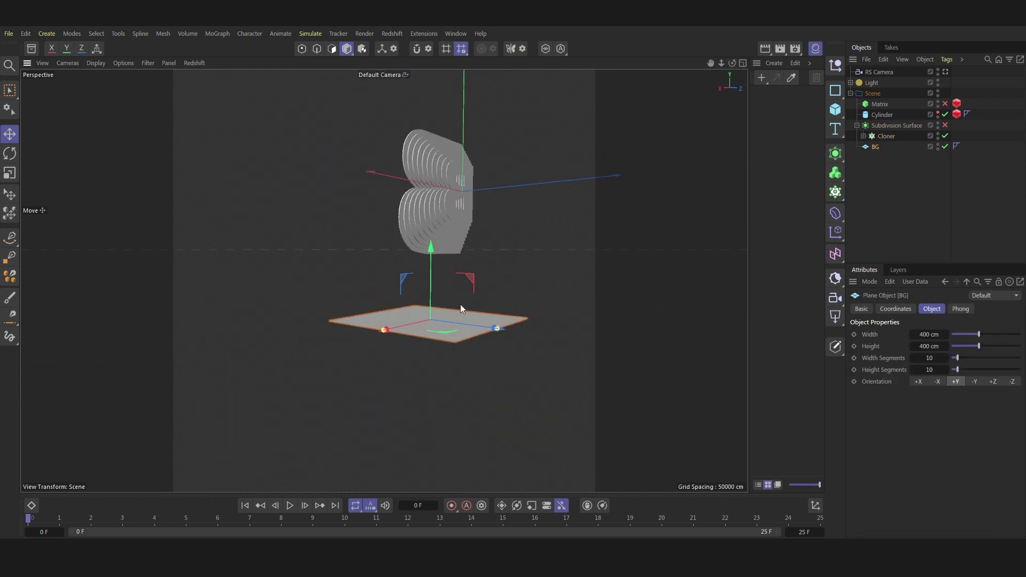
pyautogui.scroll(2, 444, 162)
pyautogui.scroll(3, 480, 193)
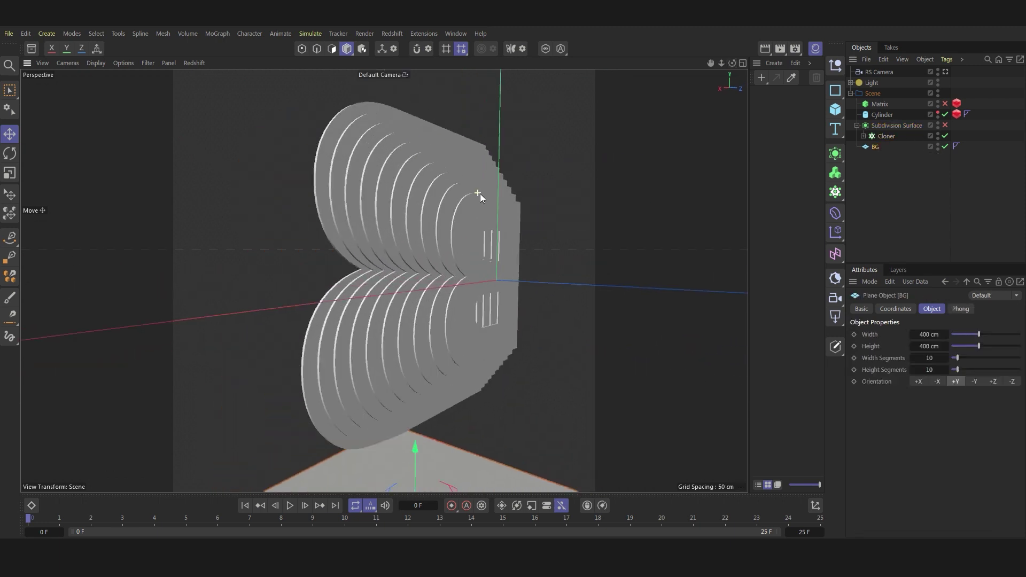
# Add a Cloth tag to the Cloner and set Project Settings scene Gravity to 0 cm
pyautogui.rightClick(880, 136)
pyautogui.click(908, 225)
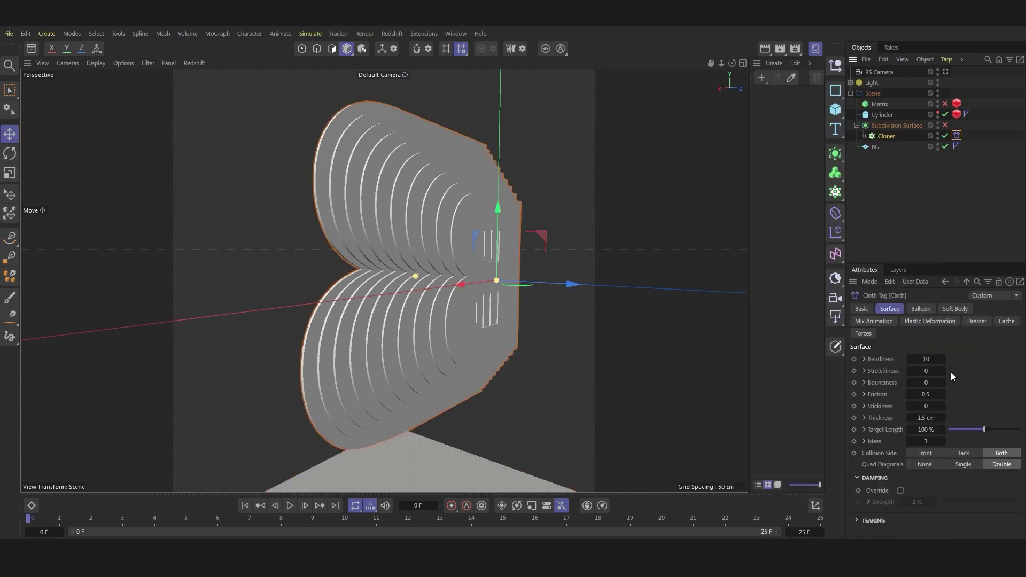
pyautogui.hotkey('ctrl', 'd')
pyautogui.click(906, 322)
pyautogui.click(863, 347)
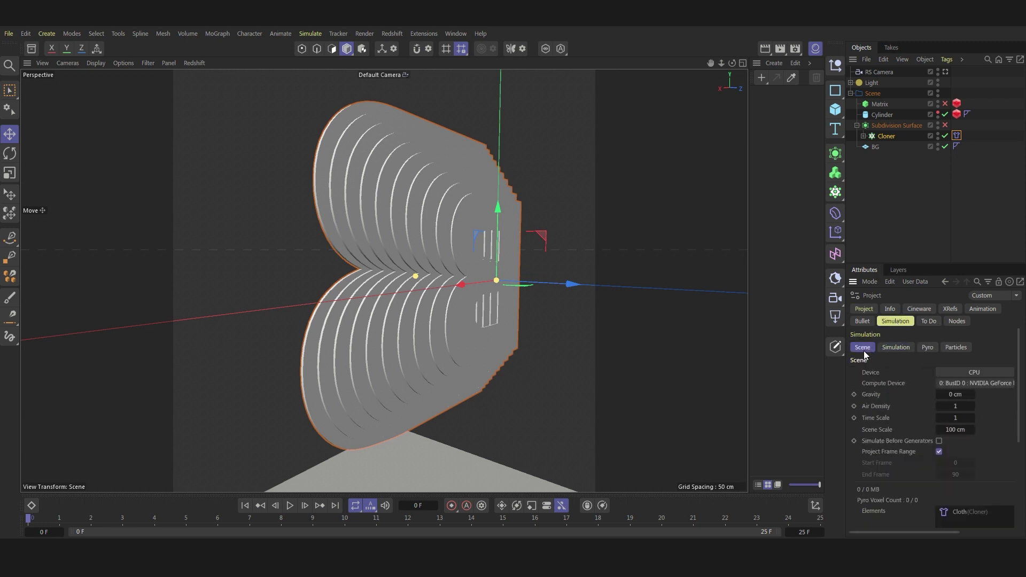
pyautogui.doubleClick(955, 394)
pyautogui.click(944, 120)
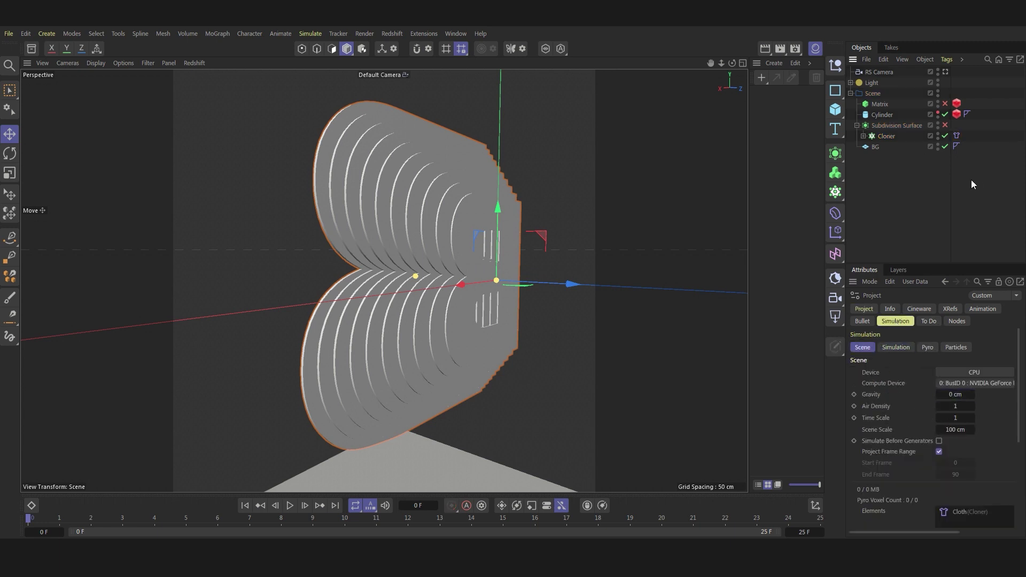
# Unhide the Cylinder, frame the scene, and preview the cloth simulation up to frame 13
pyautogui.click(938, 115)
pyautogui.press('h')
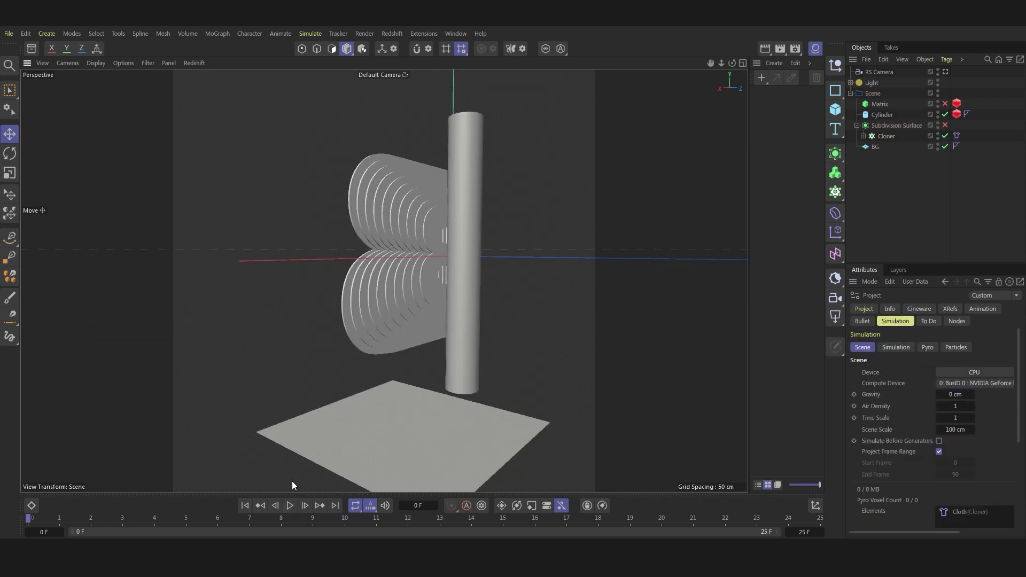
pyautogui.click(288, 507)
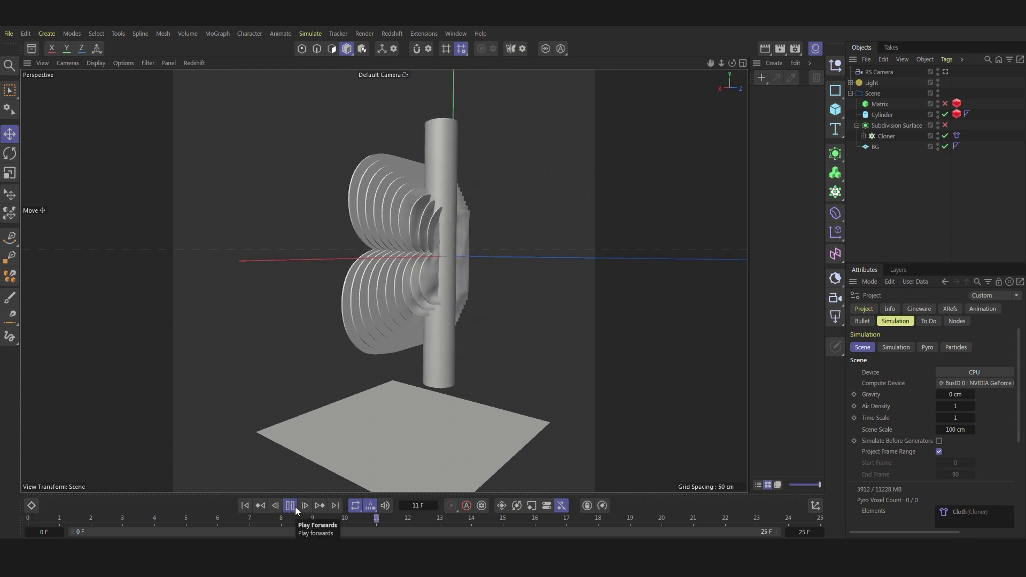
pyautogui.click(290, 505)
# Replay the simulation from frame 0, then tick Enable in the Cloth tag's Basic settings
pyautogui.click(863, 136)
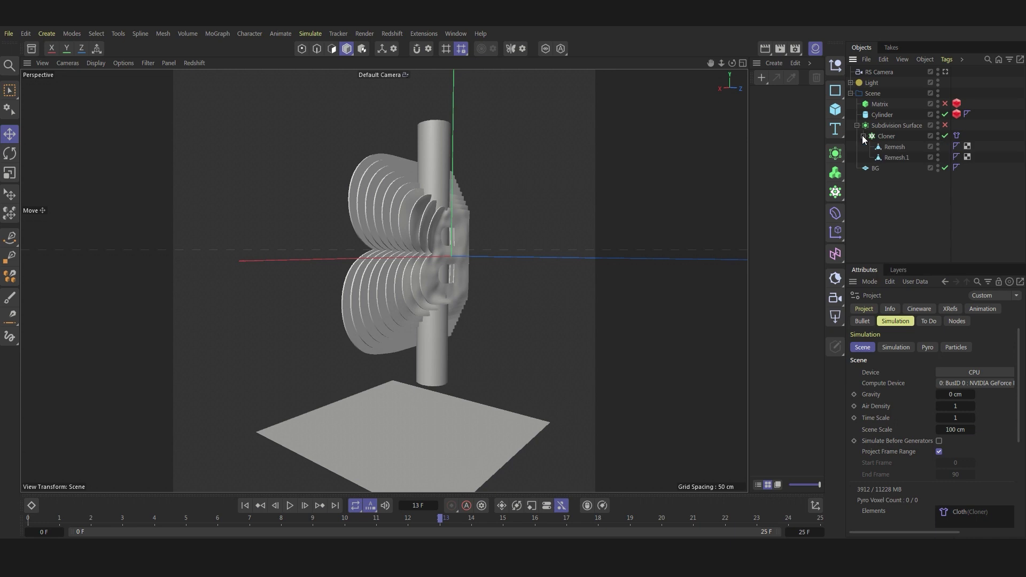
pyautogui.click(956, 136)
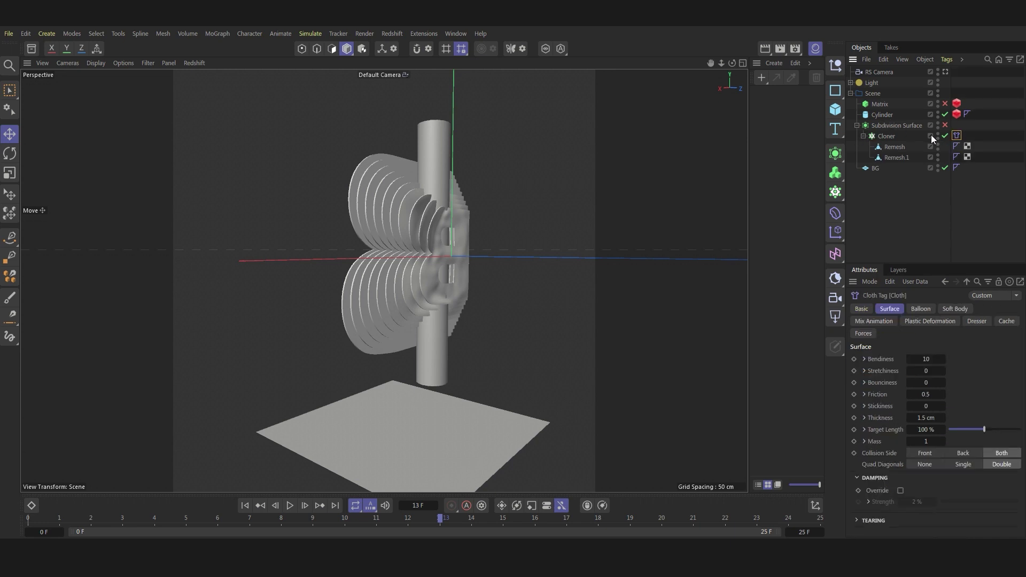
pyautogui.click(861, 309)
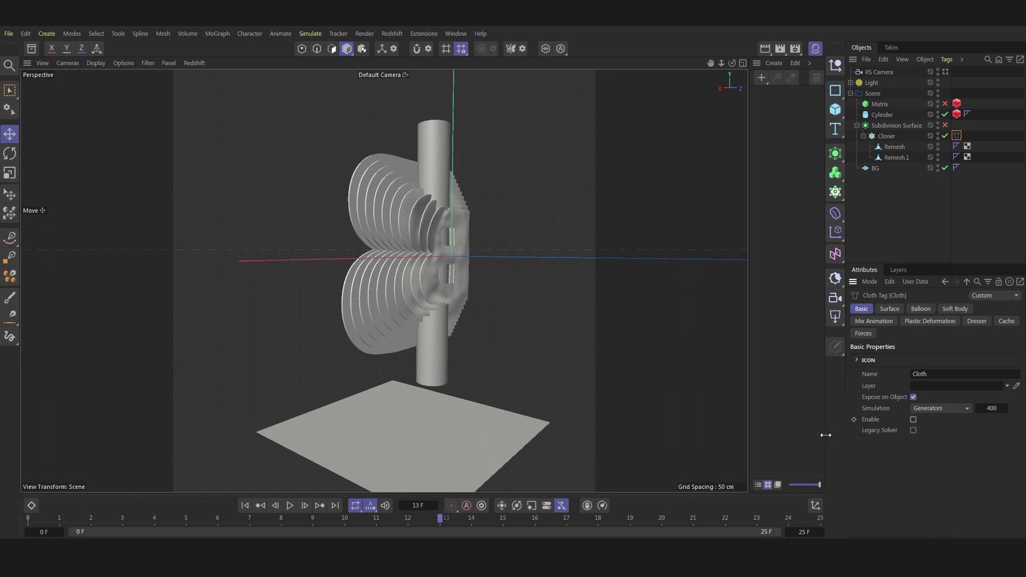
pyautogui.click(245, 505)
pyautogui.click(289, 505)
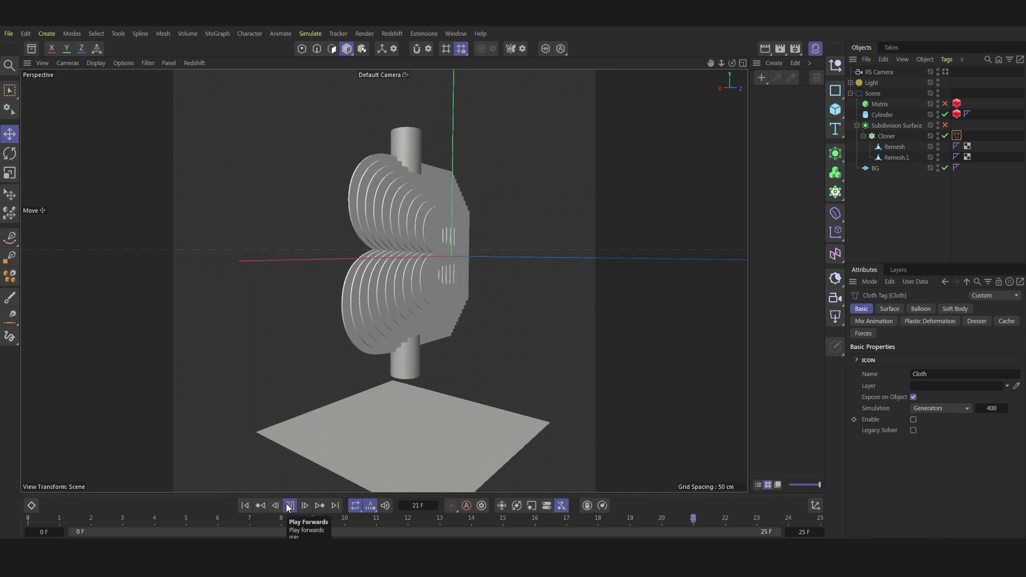
pyautogui.click(290, 505)
pyautogui.click(245, 505)
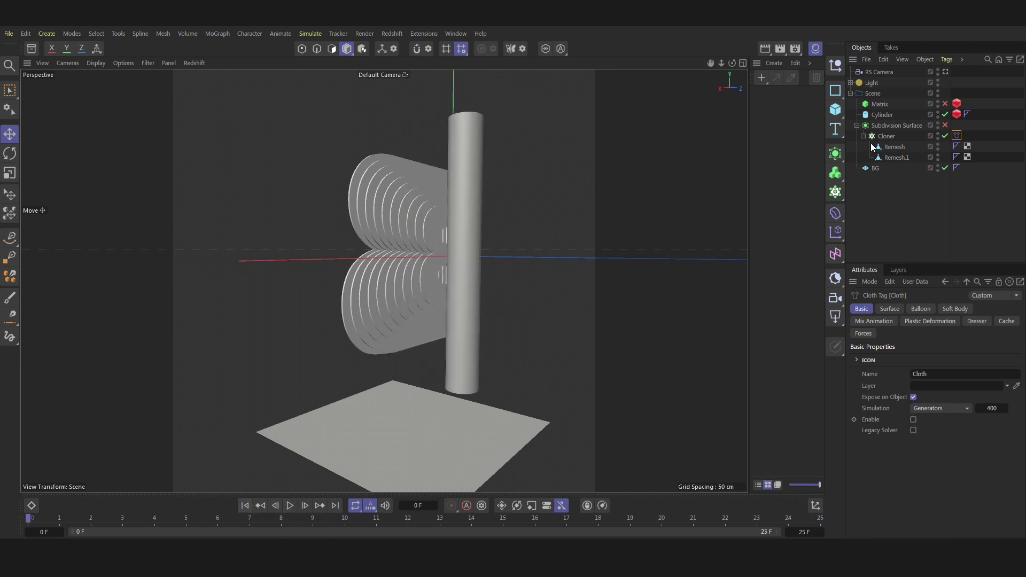
pyautogui.click(913, 419)
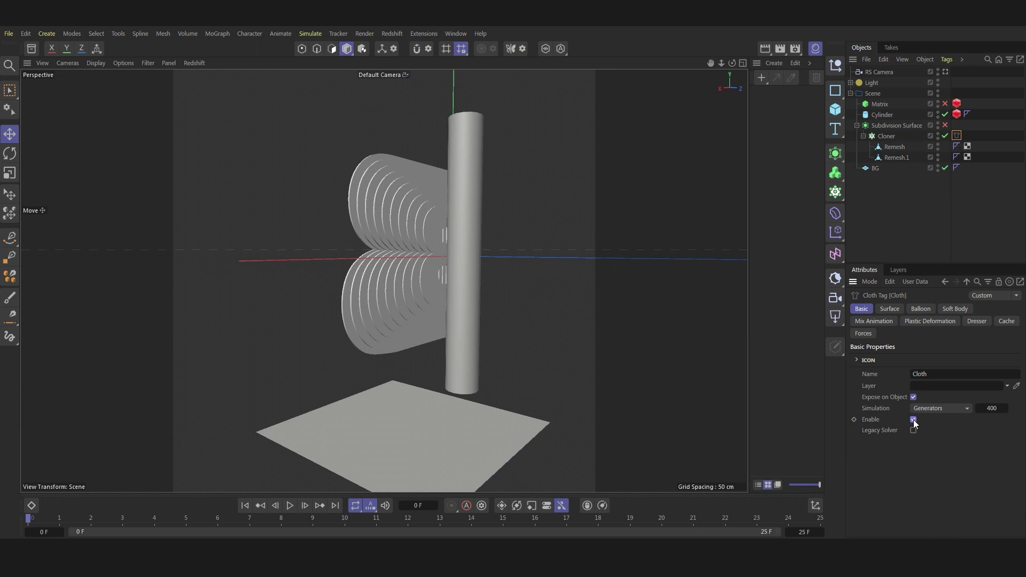
# Add a Collider tag to the Cylinder
pyautogui.rightClick(891, 115)
pyautogui.click(890, 113)
pyautogui.rightClick(891, 114)
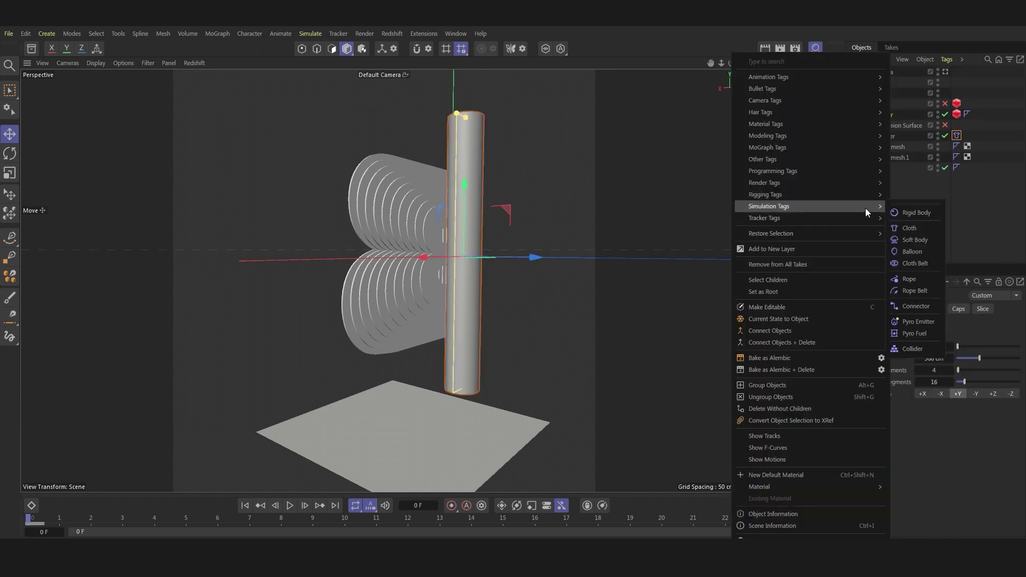
pyautogui.click(912, 348)
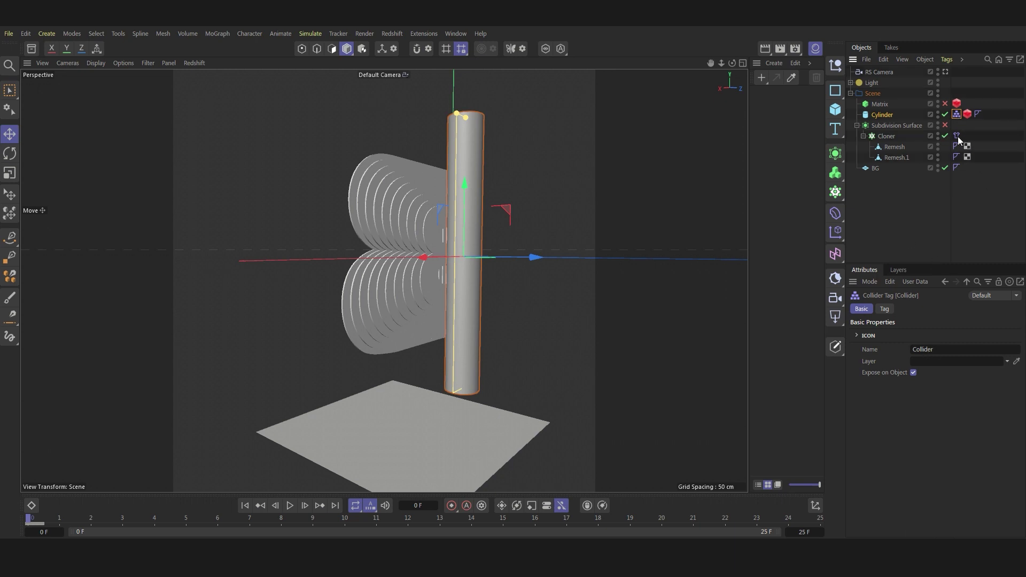
# Show the Cloner's Cloth tag Cache settings
pyautogui.click(957, 136)
pyautogui.click(899, 311)
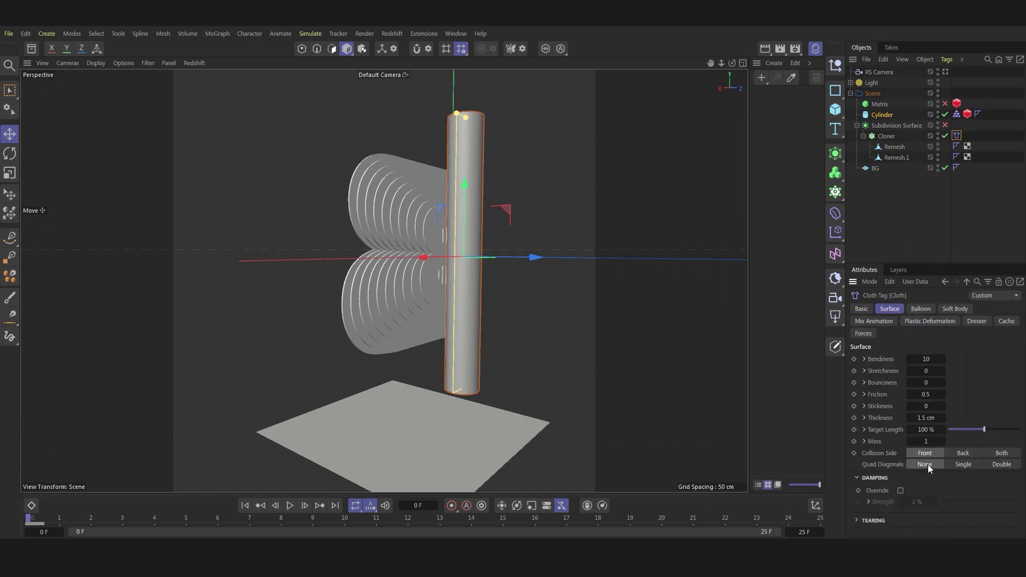
pyautogui.click(1006, 320)
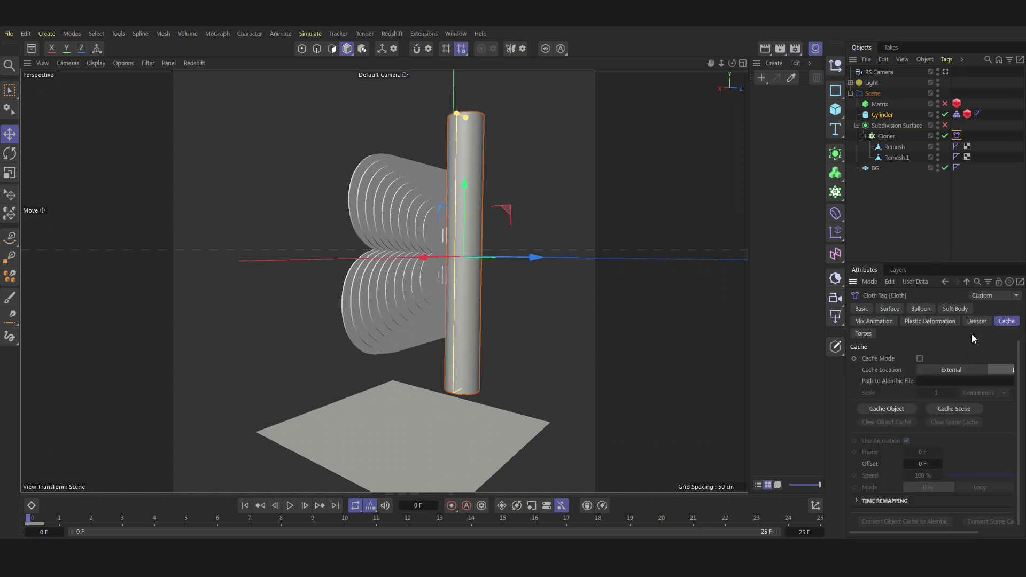
# Cache the cloth, check frame 20 through the RS Camera, then rewind and clear the cache
pyautogui.click(885, 408)
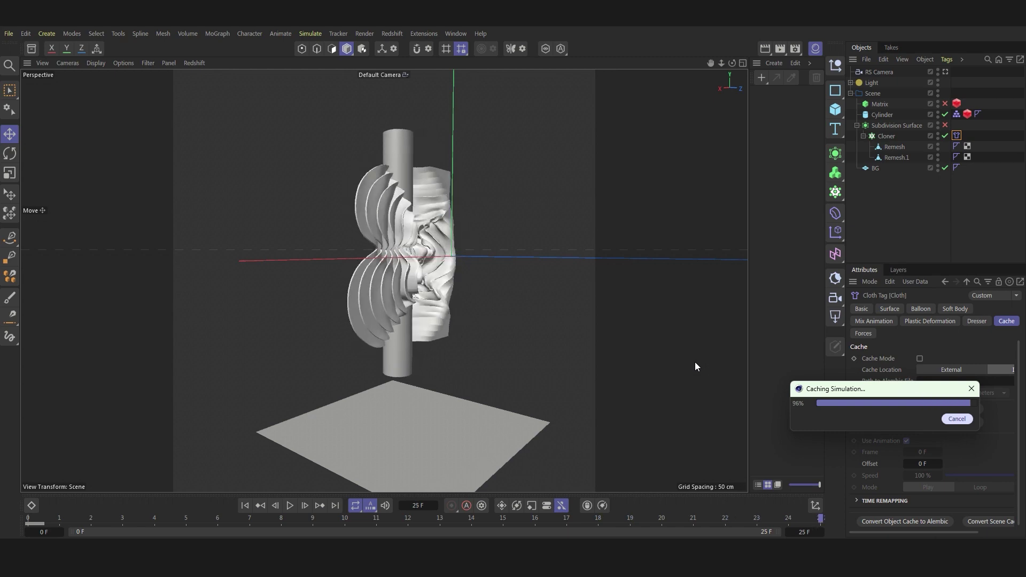
pyautogui.click(662, 519)
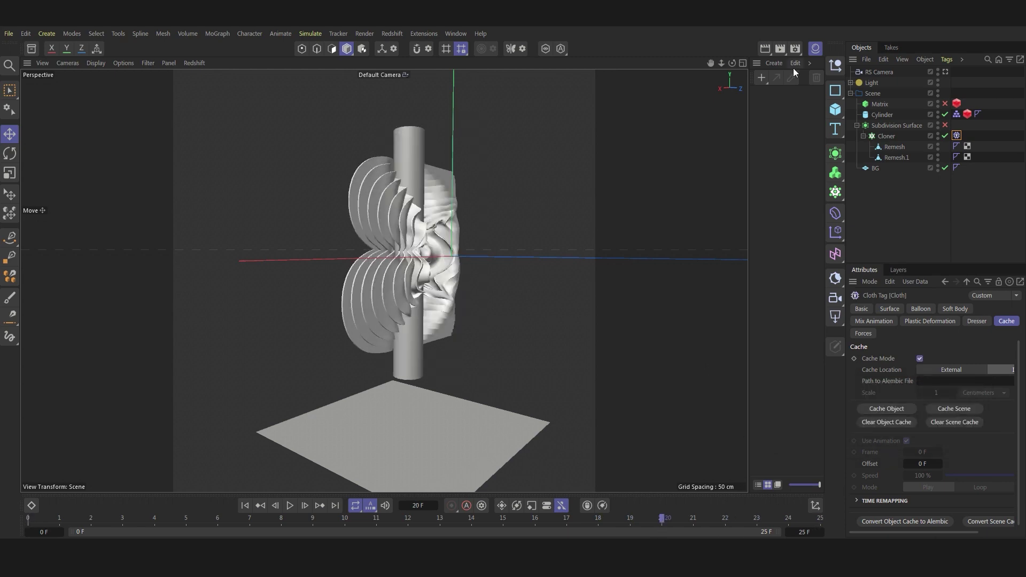
pyautogui.click(945, 72)
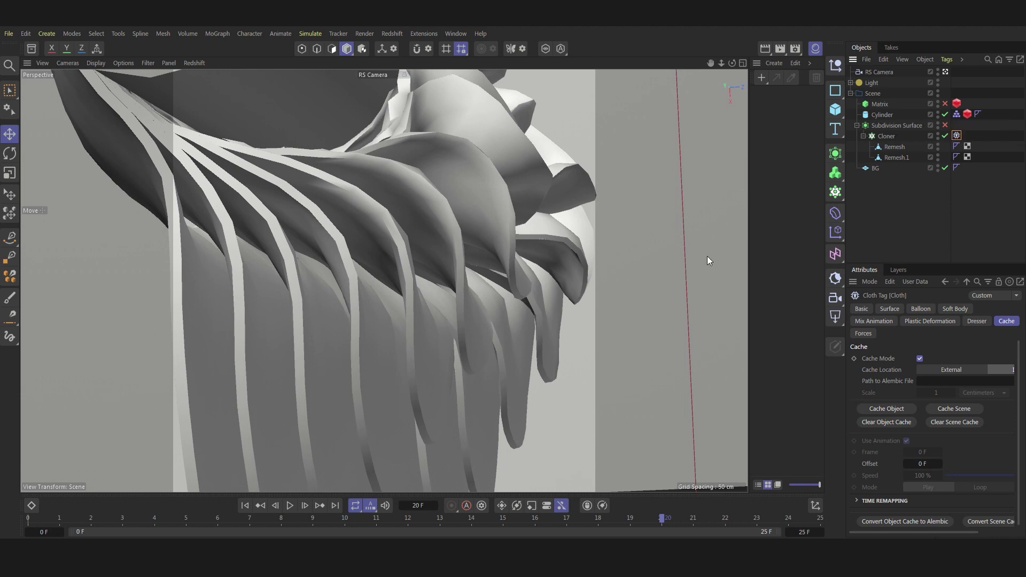
pyautogui.click(245, 506)
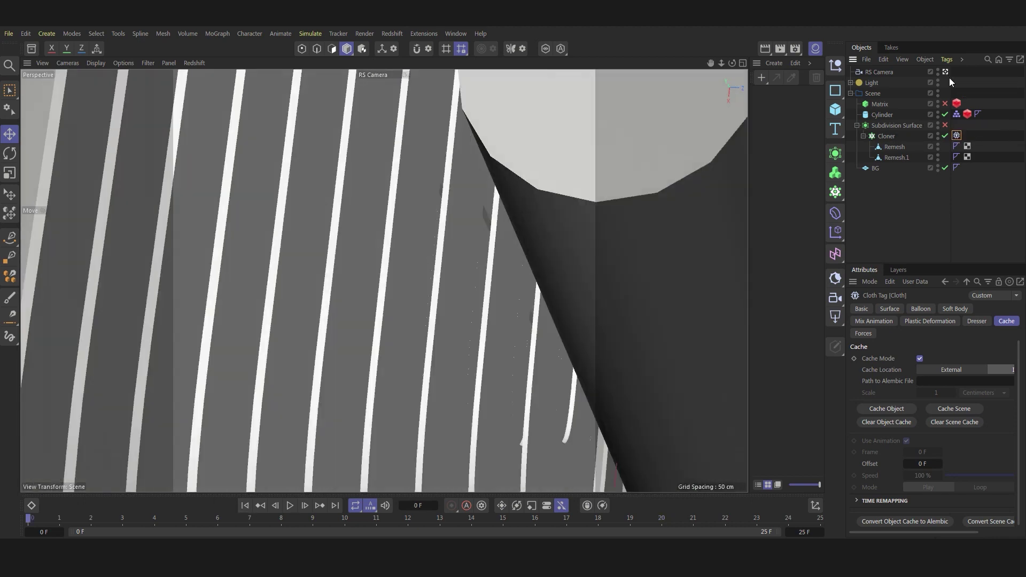
pyautogui.click(944, 72)
pyautogui.click(954, 422)
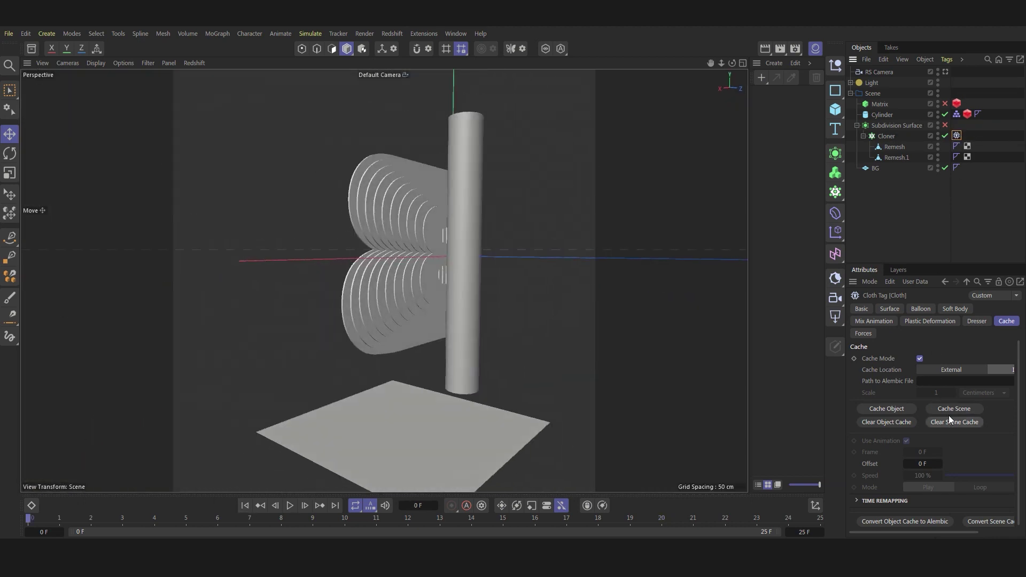
# Add a Turbulence force with Strength 20 cm and Scale 82 %
pyautogui.click(312, 35)
pyautogui.moveTo(383, 57)
pyautogui.click(399, 143)
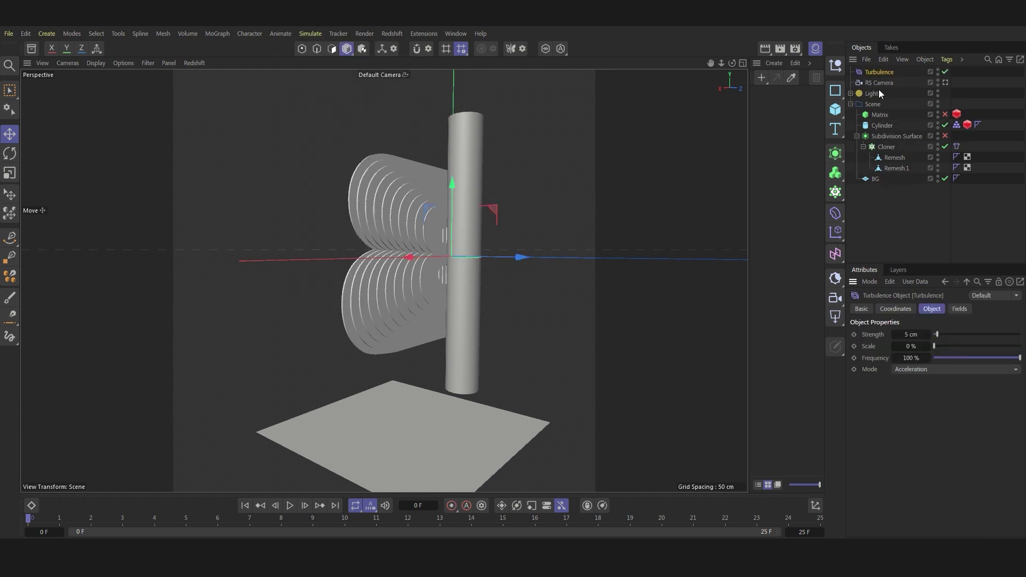
pyautogui.doubleClick(912, 336)
pyautogui.write('20')
pyautogui.click(913, 346)
pyautogui.press('Return')
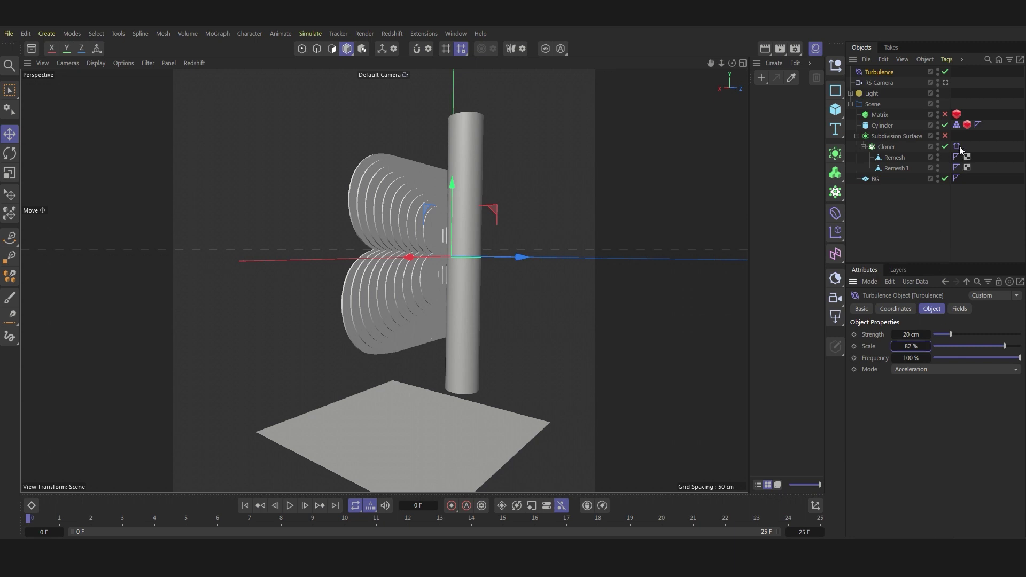
# Re-cache the cloth simulation and play it back through the RS Camera
pyautogui.click(958, 146)
pyautogui.click(887, 408)
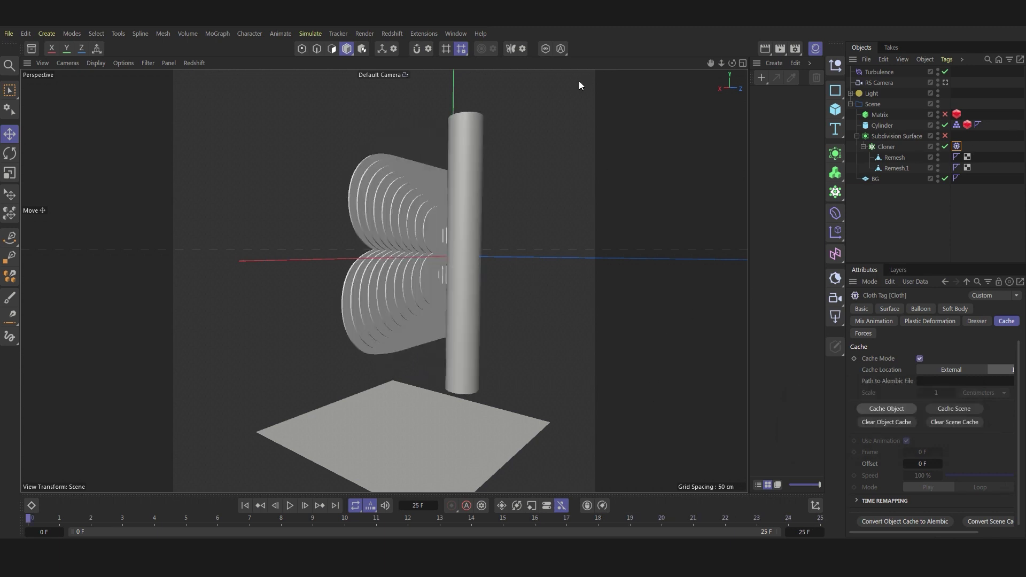
pyautogui.click(945, 82)
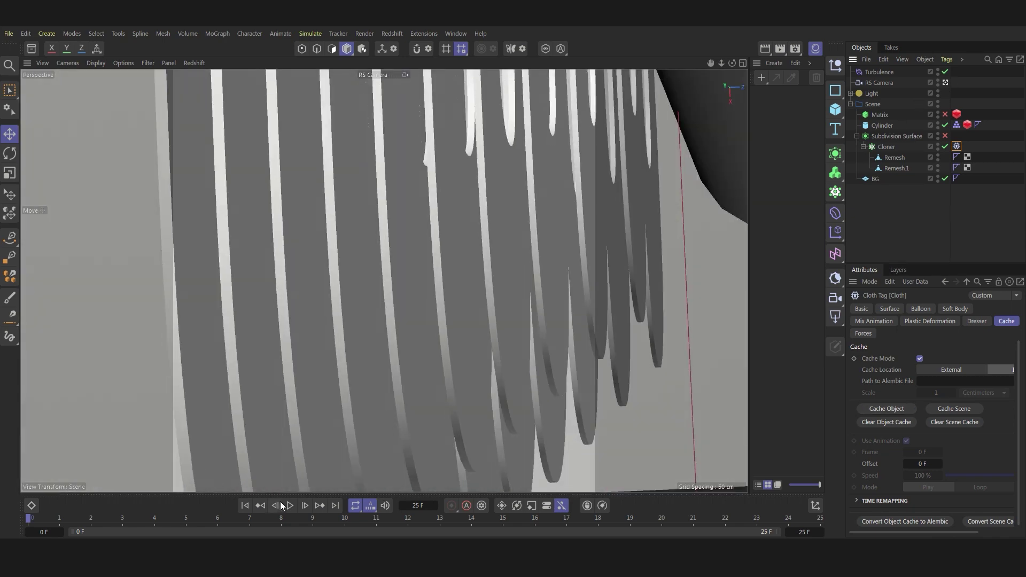
pyautogui.click(289, 506)
pyautogui.click(289, 505)
# At frame 20, open the Redshift RS RenderView and dock it beside the viewport
pyautogui.moveTo(434, 519); pyautogui.dragTo(646, 525)
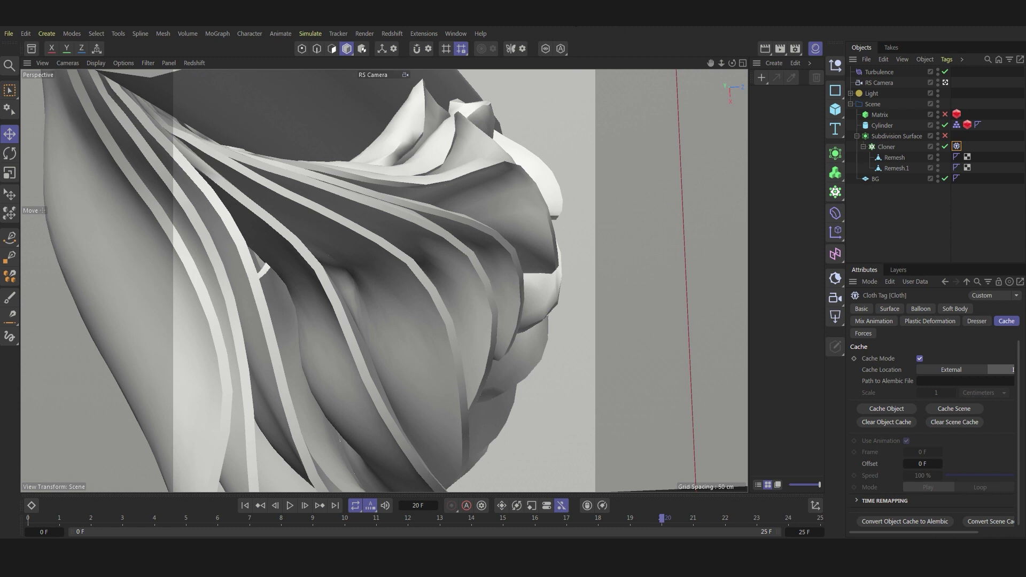
pyautogui.click(390, 34)
pyautogui.click(416, 120)
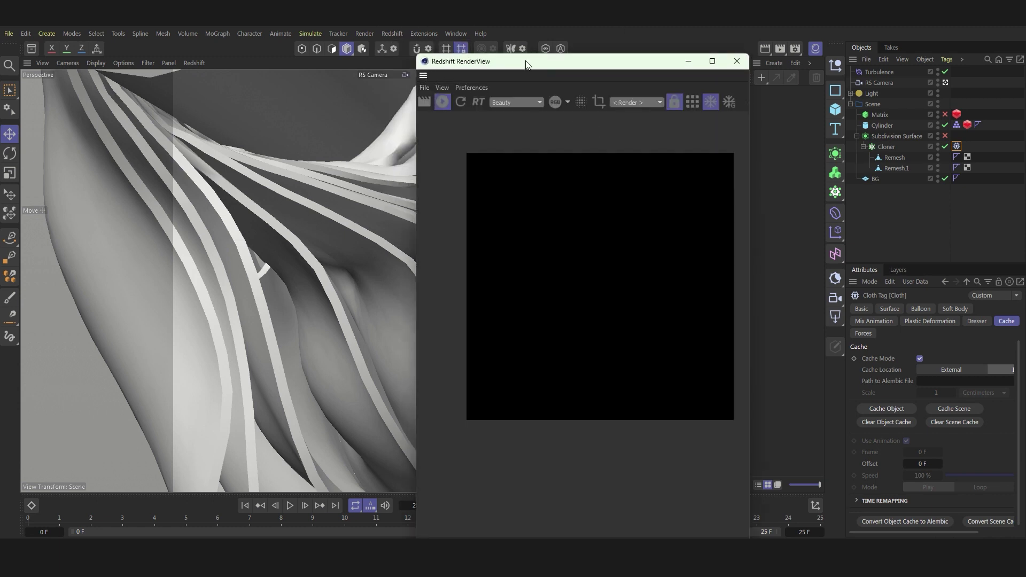
pyautogui.moveTo(490, 62); pyautogui.dragTo(430, 77)
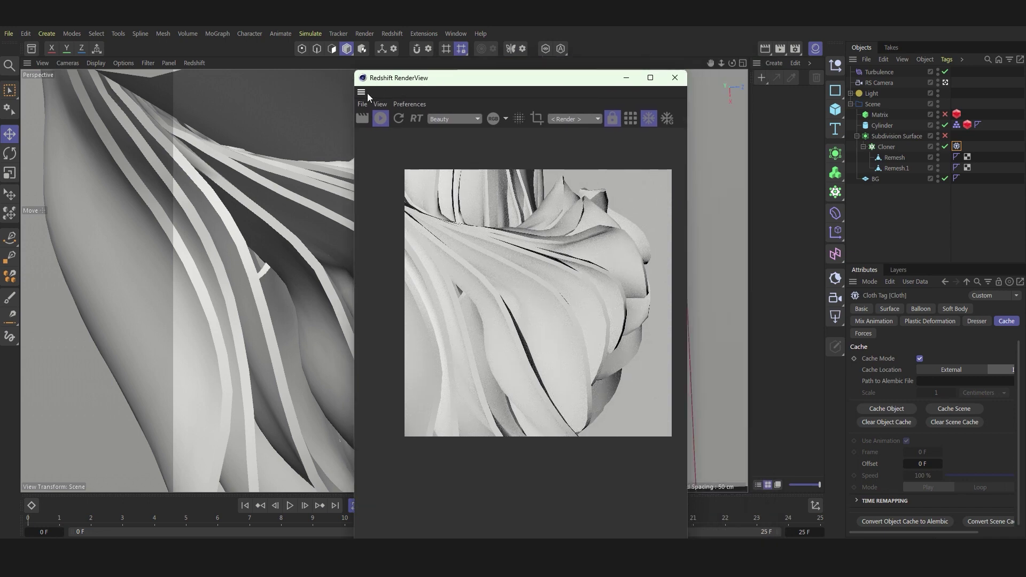
pyautogui.moveTo(364, 90); pyautogui.dragTo(742, 122)
pyautogui.scroll(-2, 619, 155)
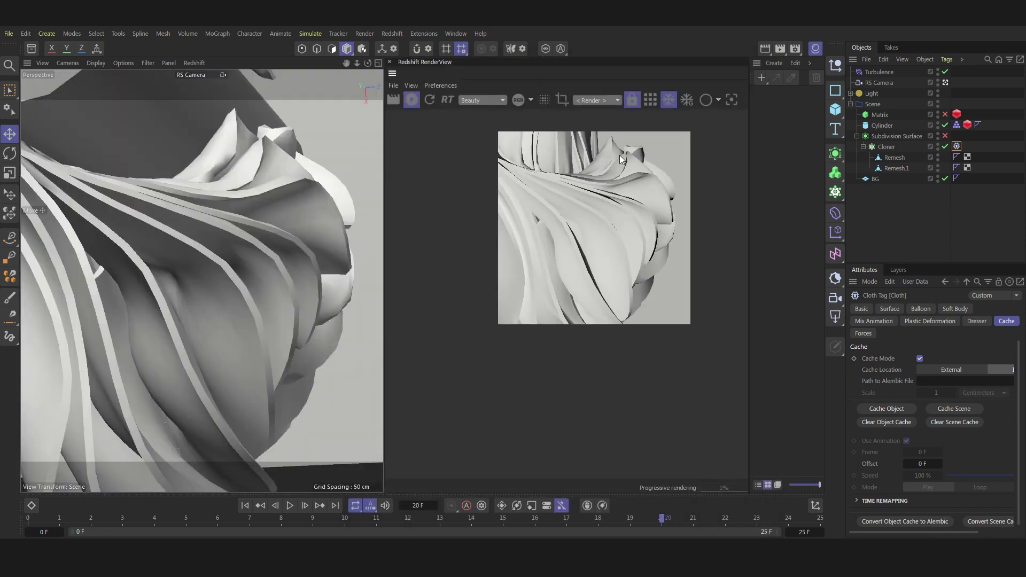
pyautogui.scroll(1, 629, 162)
pyautogui.scroll(3, 643, 141)
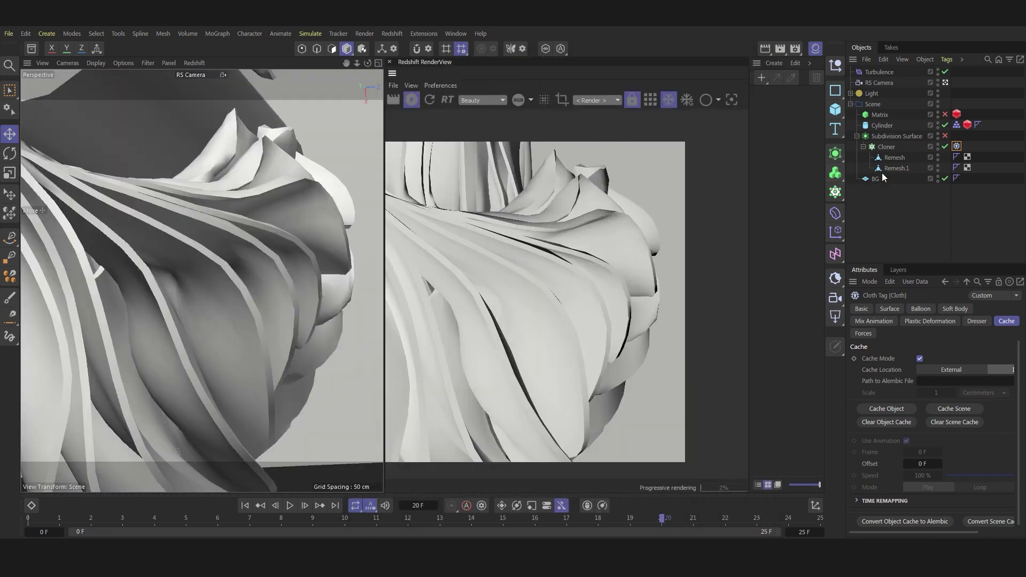
# Toggle the Subdivision Surface on and back off
pyautogui.click(945, 135)
pyautogui.scroll(1, 579, 239)
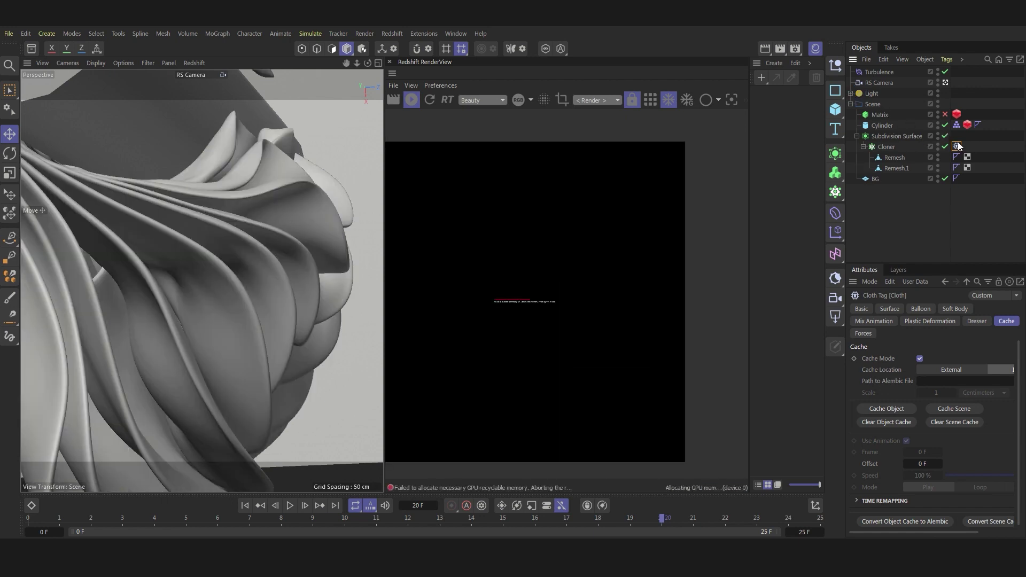
pyautogui.click(944, 135)
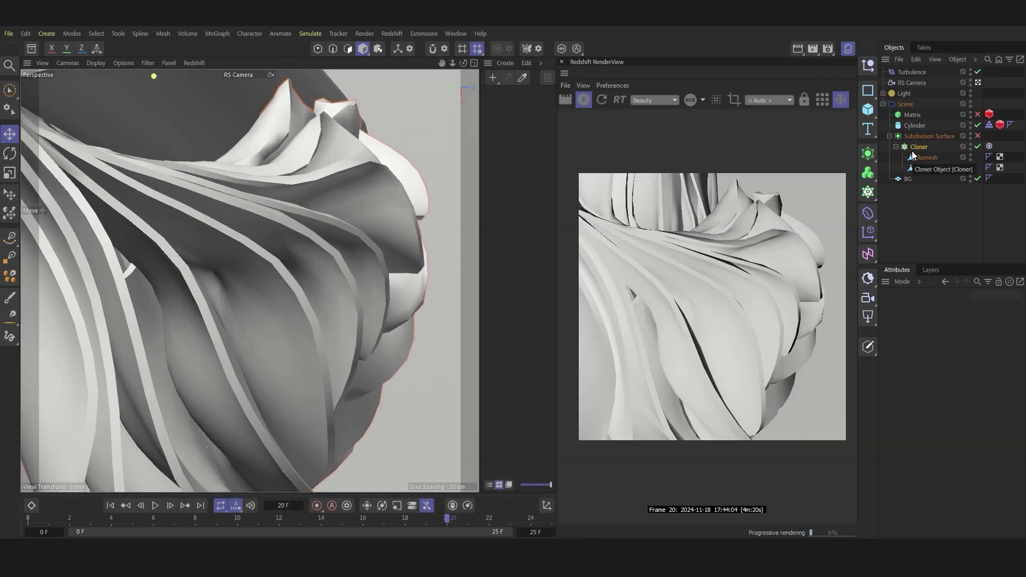
# Give the Cloner an RS Object tag with Geometry Override and Tessellation, and create material 'Mat'
pyautogui.rightClick(912, 155)
pyautogui.moveTo(787, 182)
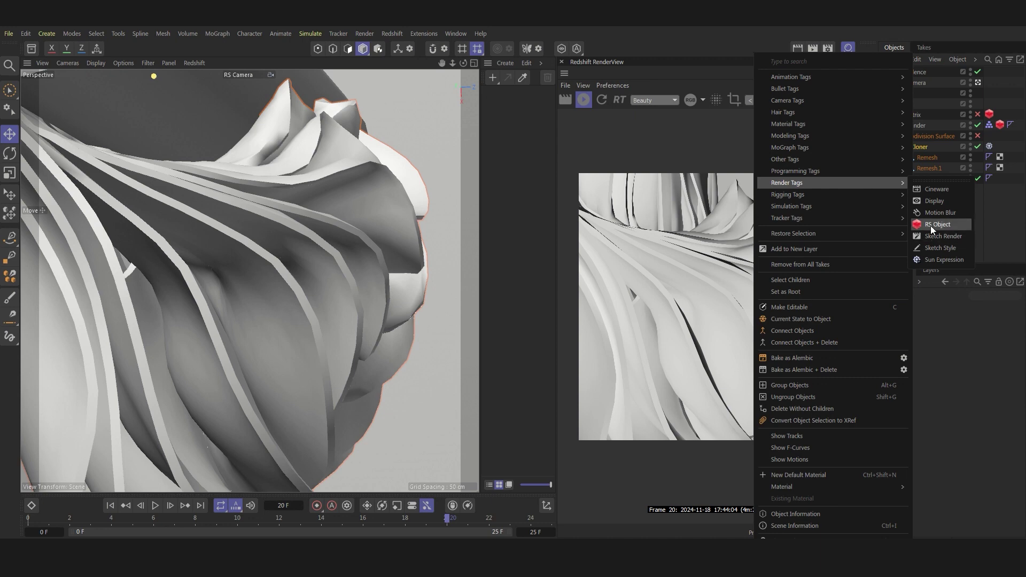
pyautogui.click(931, 225)
pyautogui.click(923, 346)
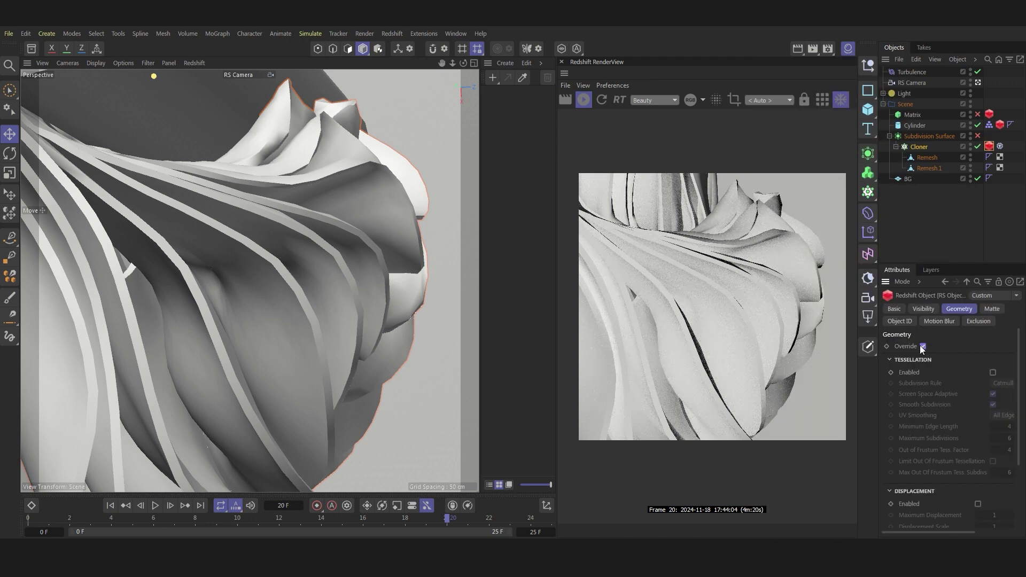
pyautogui.click(993, 373)
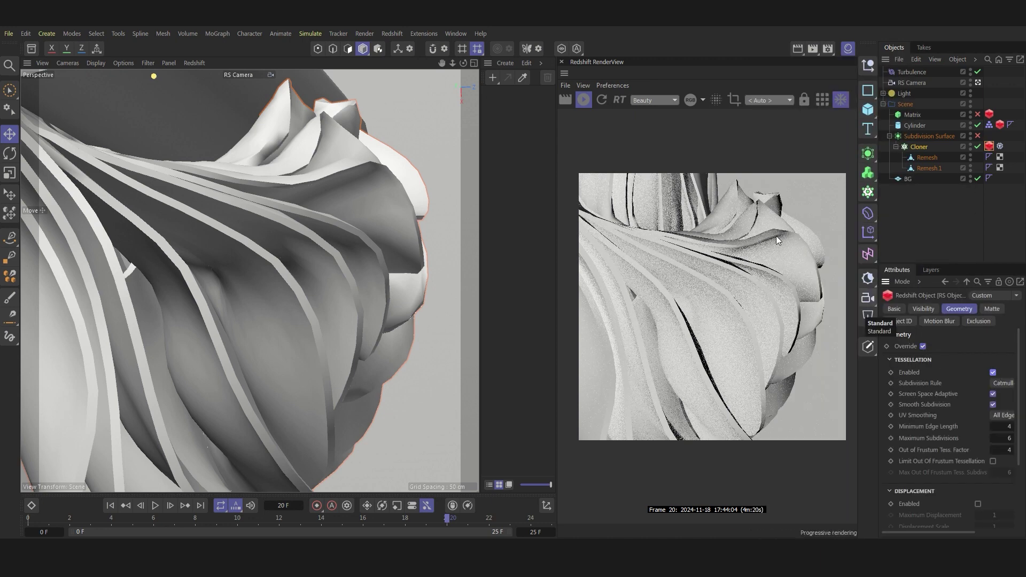
pyautogui.click(493, 77)
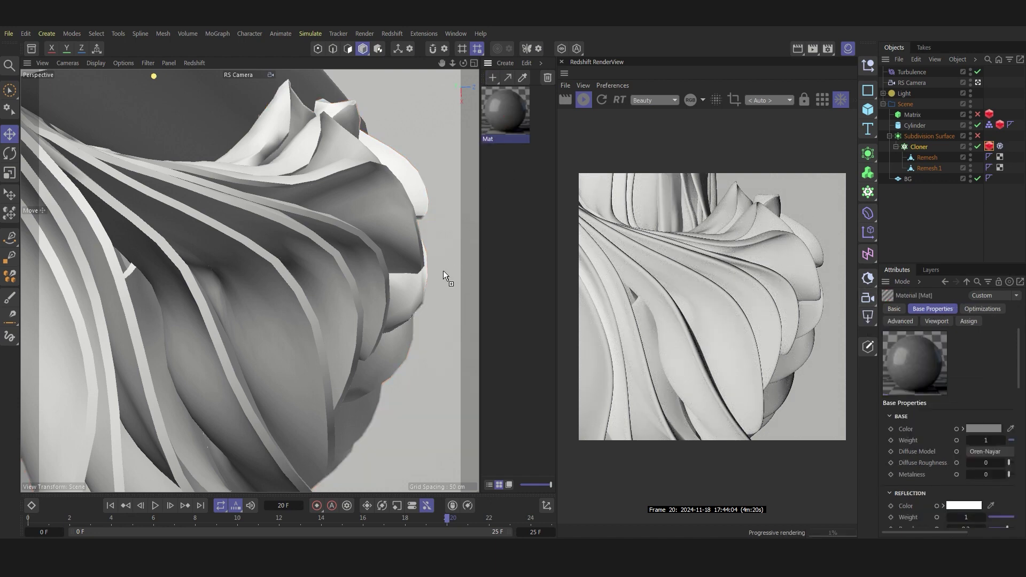
# Apply Mat to the BG plane and set its Base Color to white
pyautogui.moveTo(444, 270); pyautogui.dragTo(908, 180)
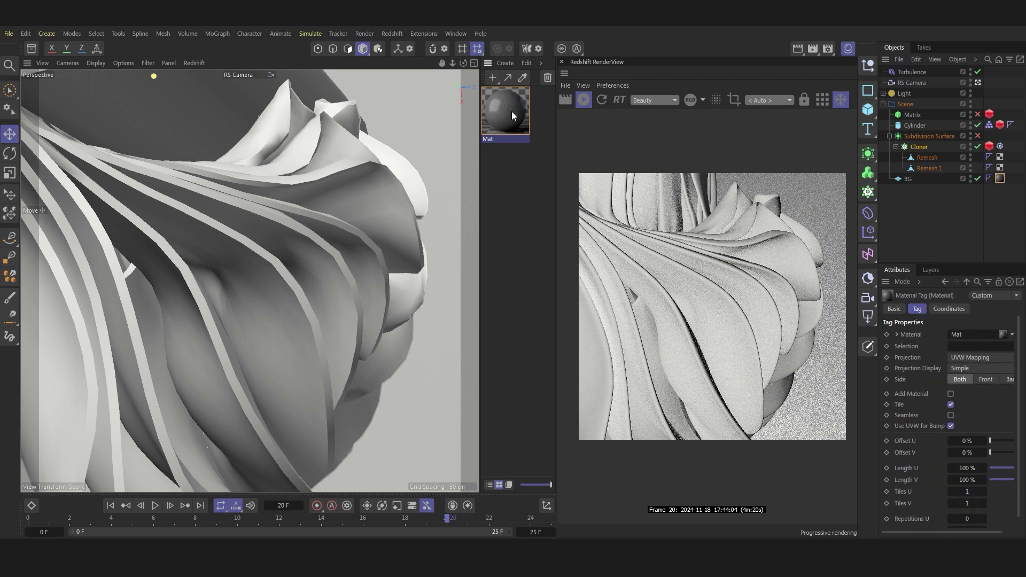
pyautogui.doubleClick(512, 111)
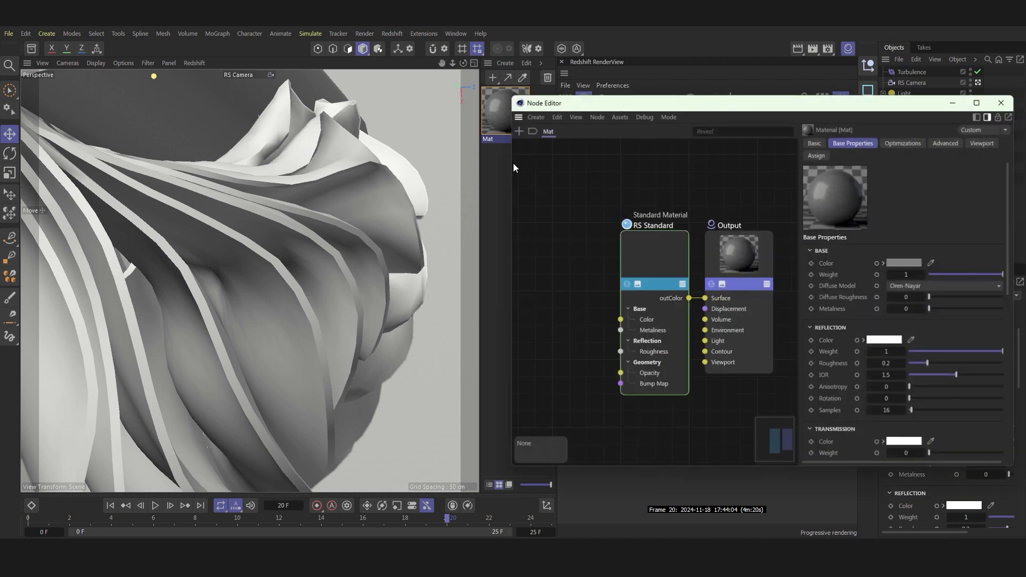
pyautogui.click(904, 263)
pyautogui.click(800, 319)
pyautogui.click(1010, 276)
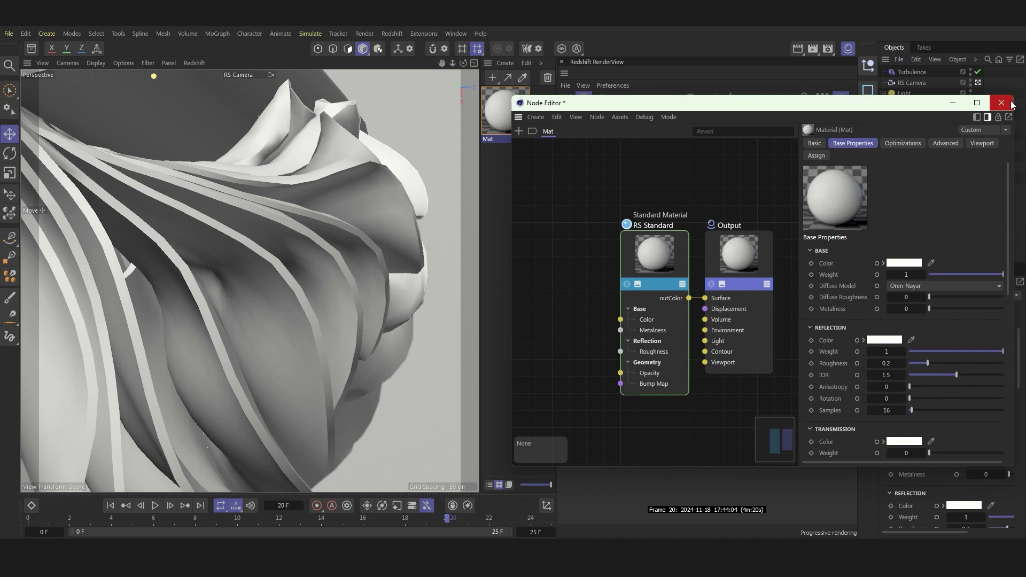
pyautogui.click(1001, 103)
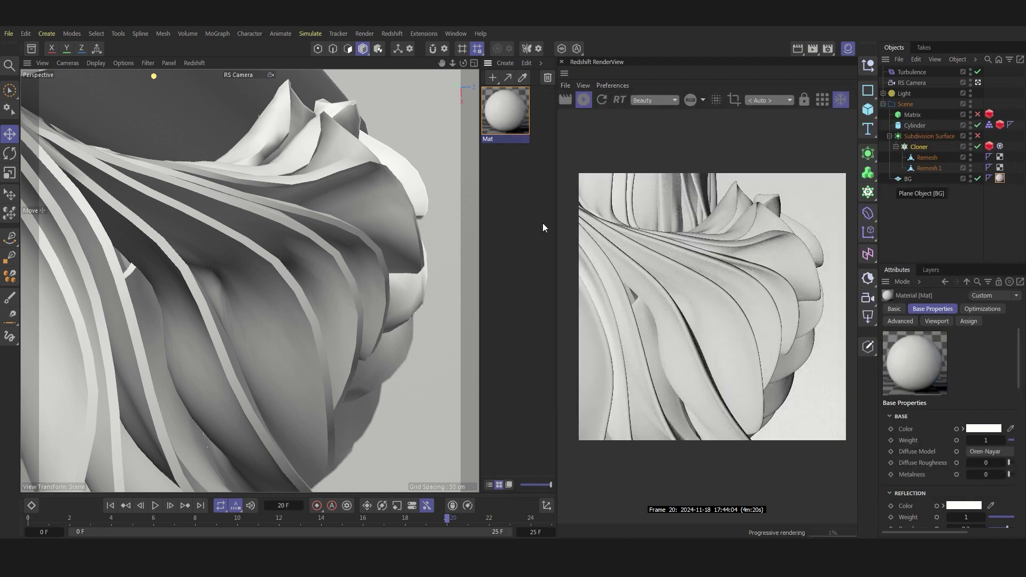
# Create Mat.1, assign it to the cloth object, and open its node graph
pyautogui.doubleClick(513, 201)
pyautogui.moveTo(505, 115)
pyautogui.mouseDown()
pyautogui.moveTo(381, 265)
pyautogui.moveTo(346, 274)
pyautogui.mouseUp()
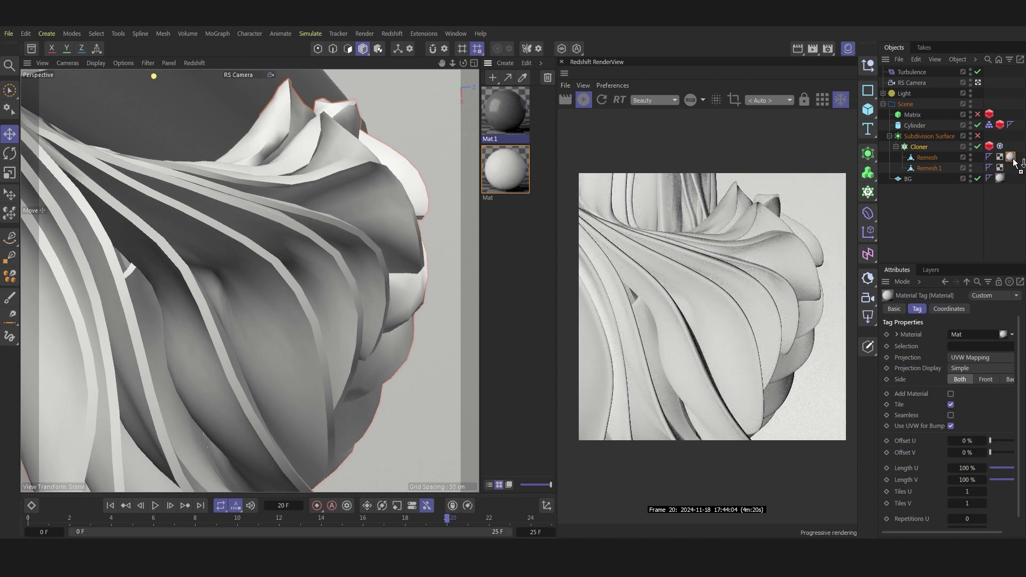
pyautogui.moveTo(509, 114); pyautogui.dragTo(1010, 157)
pyautogui.doubleClick(497, 109)
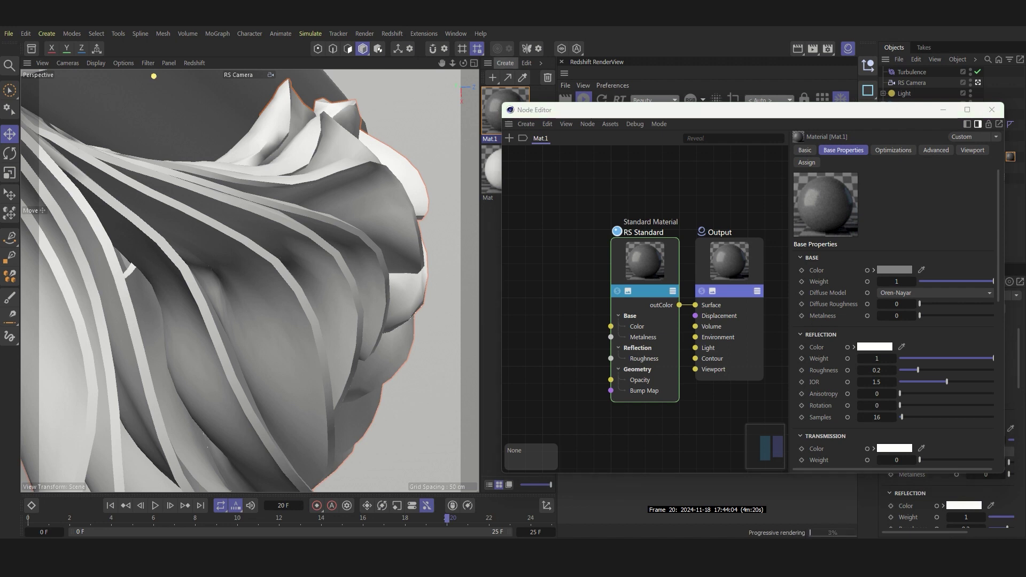
# Move the node graph aside, select the RS Standard node, and close the Node Editor
pyautogui.moveTo(811, 115)
pyautogui.mouseDown()
pyautogui.moveTo(338, 95)
pyautogui.moveTo(407, 64)
pyautogui.mouseUp()
pyautogui.click(164, 239)
pyautogui.click(600, 65)
# Expand the Light group to show its four Redshift lights and switch the RenderView camera from RS Camera to Perspective
pyautogui.click(883, 94)
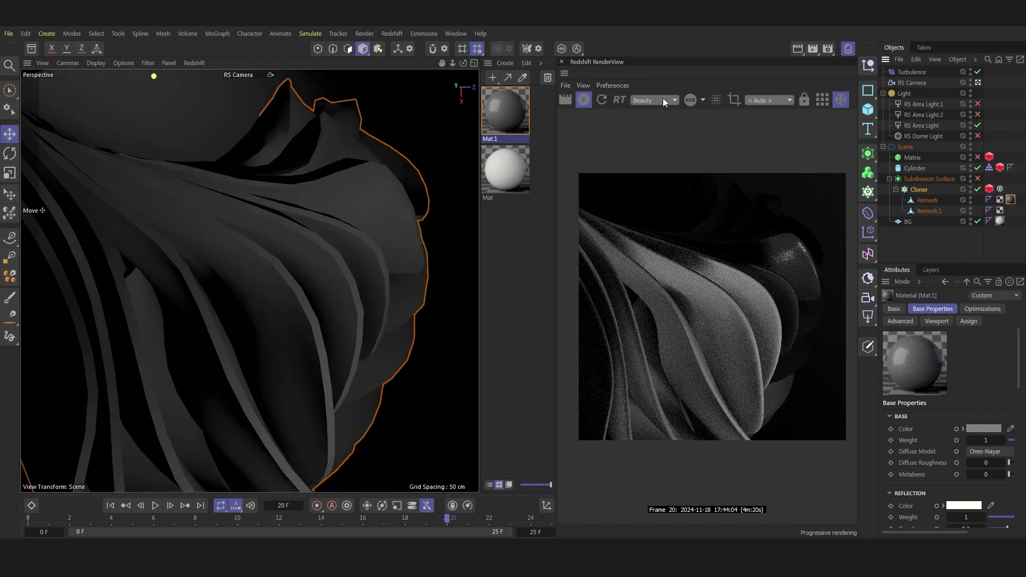
pyautogui.click(764, 137)
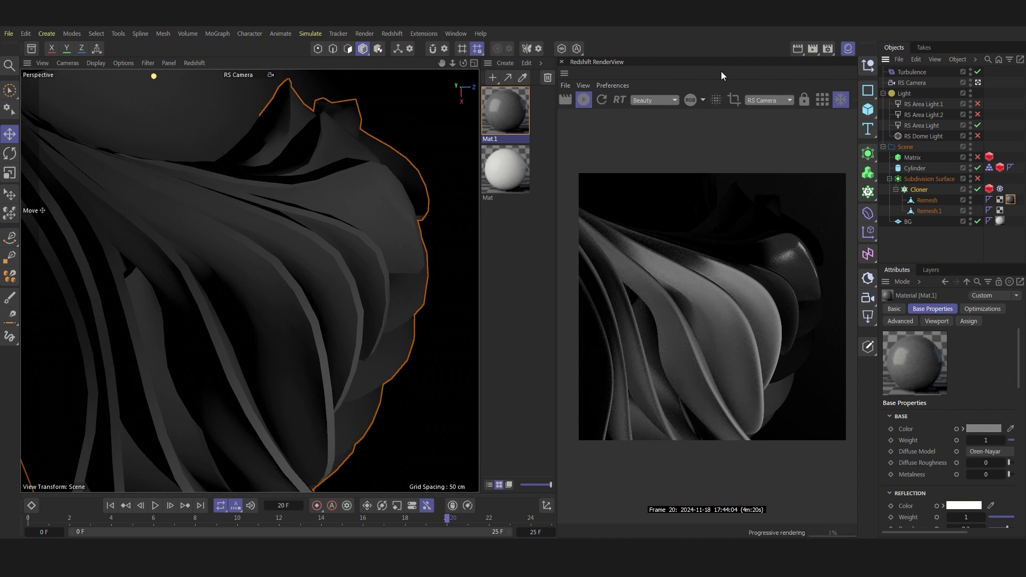
pyautogui.click(978, 83)
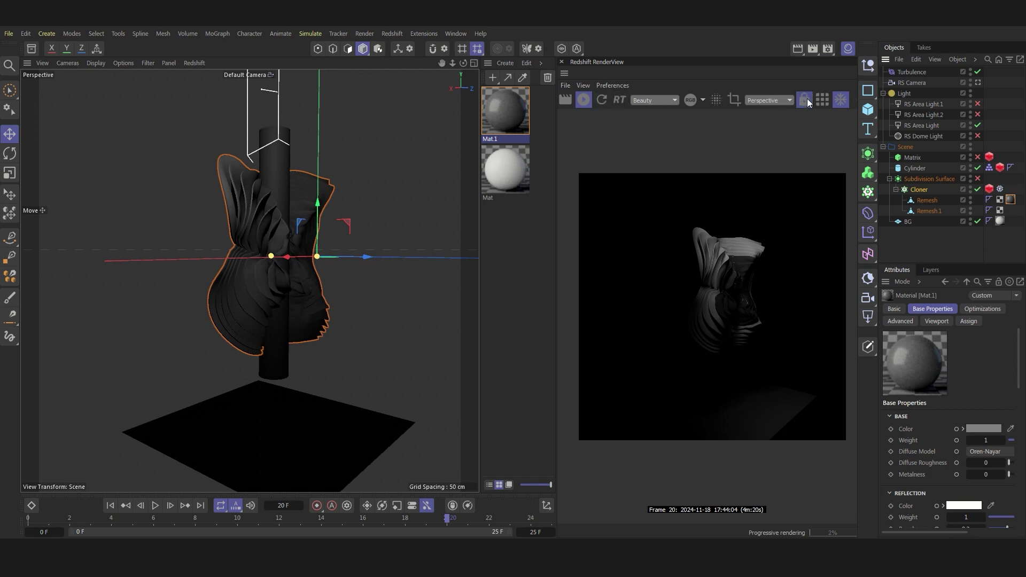
# Render from the RS Camera and switch on RS Area Light.1 and RS Area Light.2
pyautogui.click(781, 106)
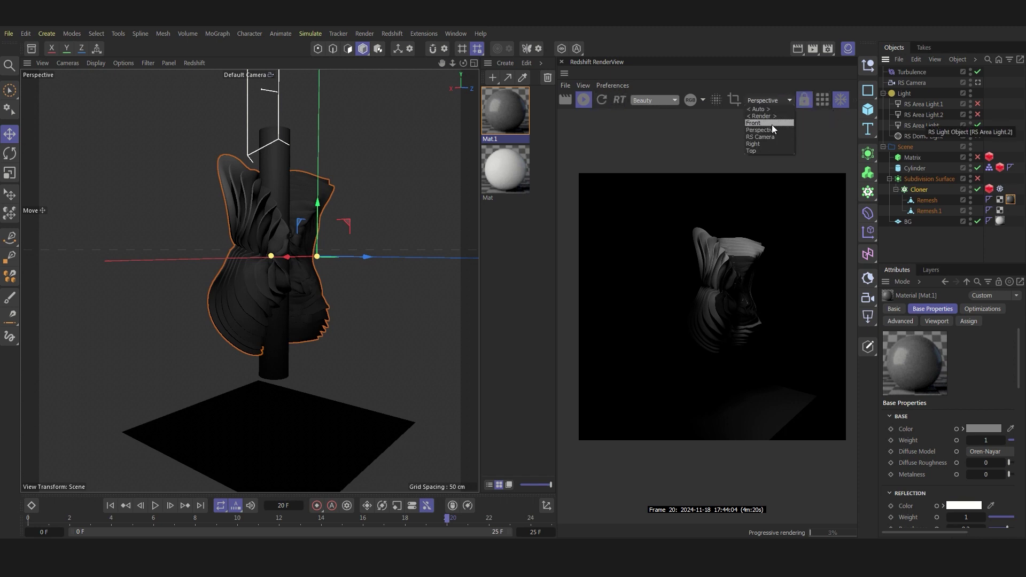
pyautogui.click(977, 114)
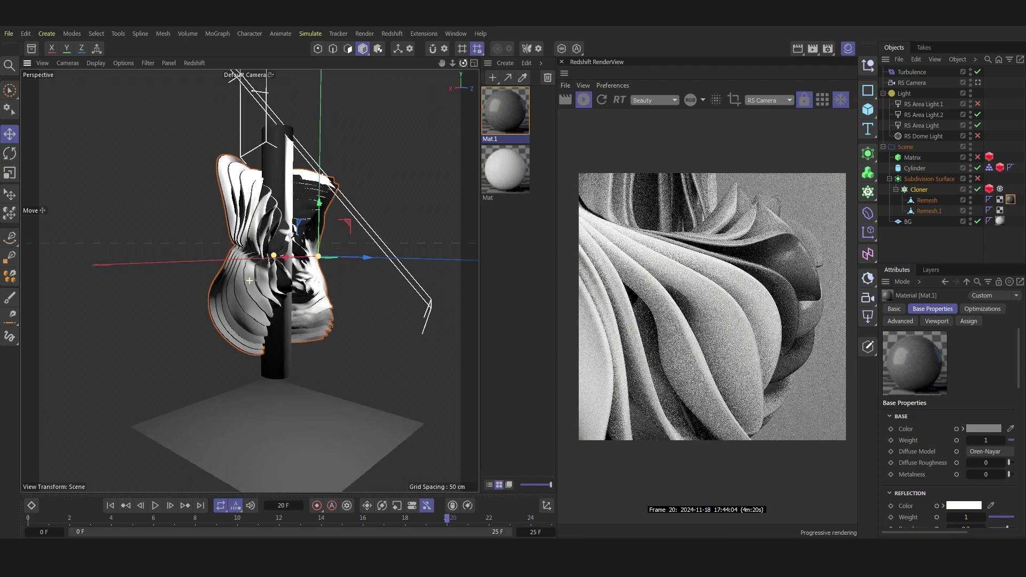
pyautogui.keyDown('alt'); pyautogui.moveTo(249, 280); pyautogui.dragTo(830, 141); pyautogui.keyUp('alt')
pyautogui.click(977, 104)
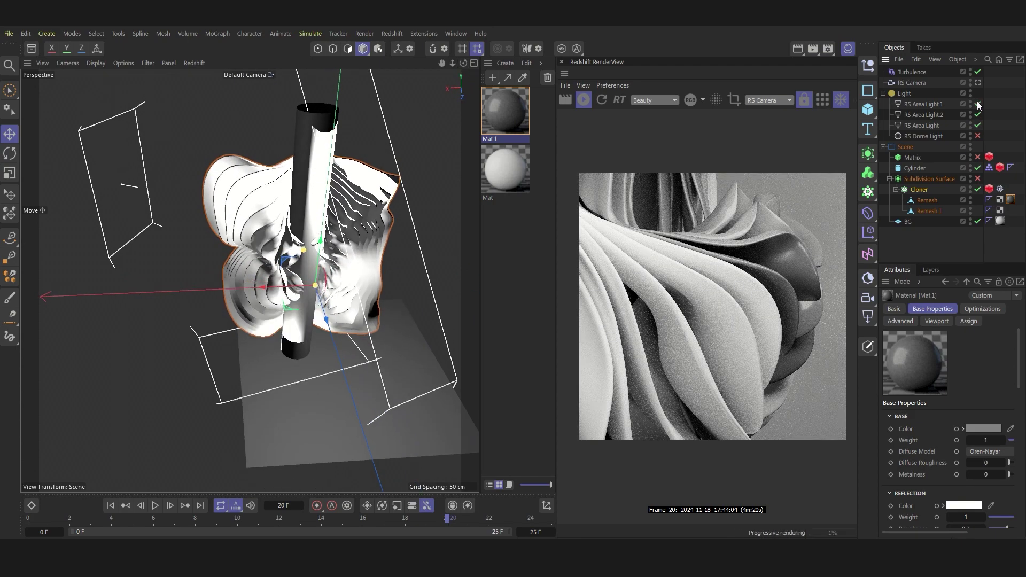
pyautogui.click(915, 105)
# Resize the Object and Attribute panels and the viewport for more working room
pyautogui.scroll(-5, 930, 455)
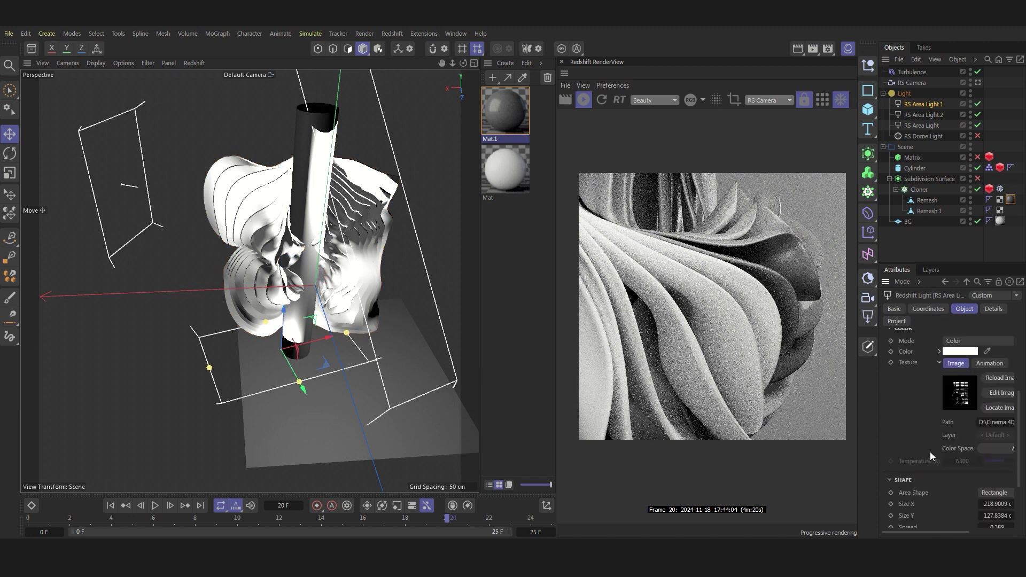
pyautogui.moveTo(878, 422); pyautogui.dragTo(806, 430)
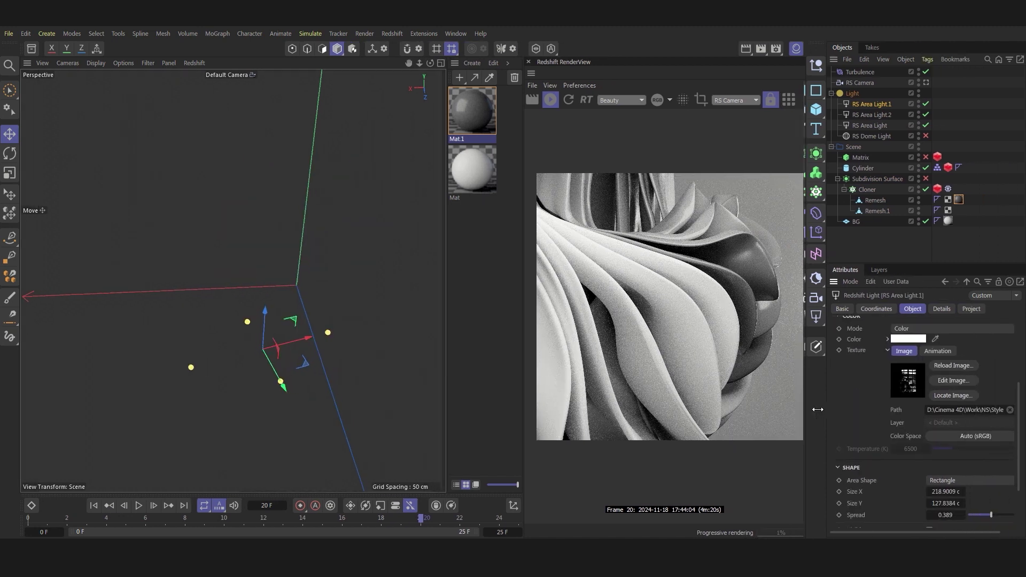
pyautogui.scroll(3, 861, 451)
pyautogui.scroll(2, 874, 429)
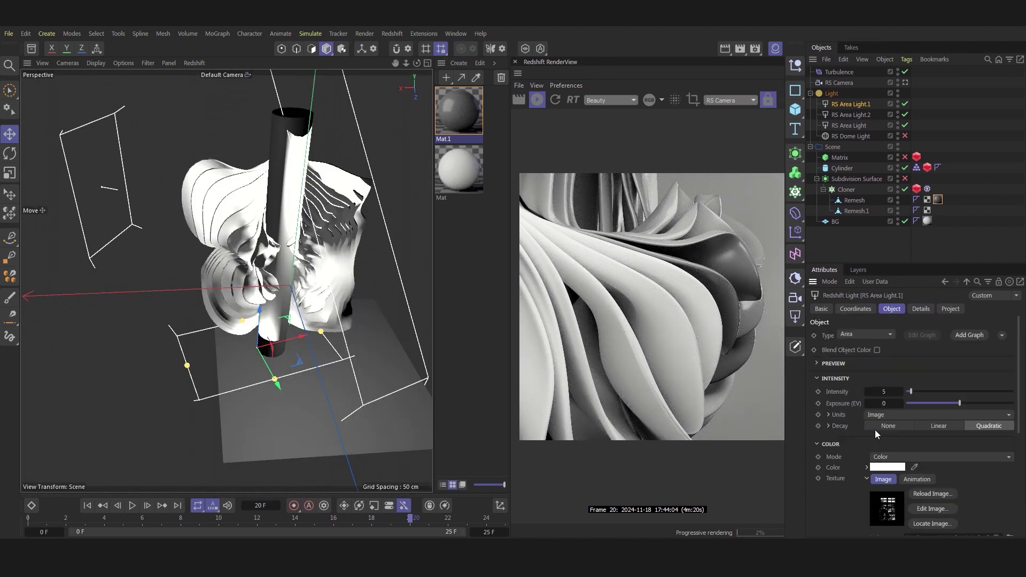
pyautogui.moveTo(806, 300); pyautogui.dragTo(883, 294)
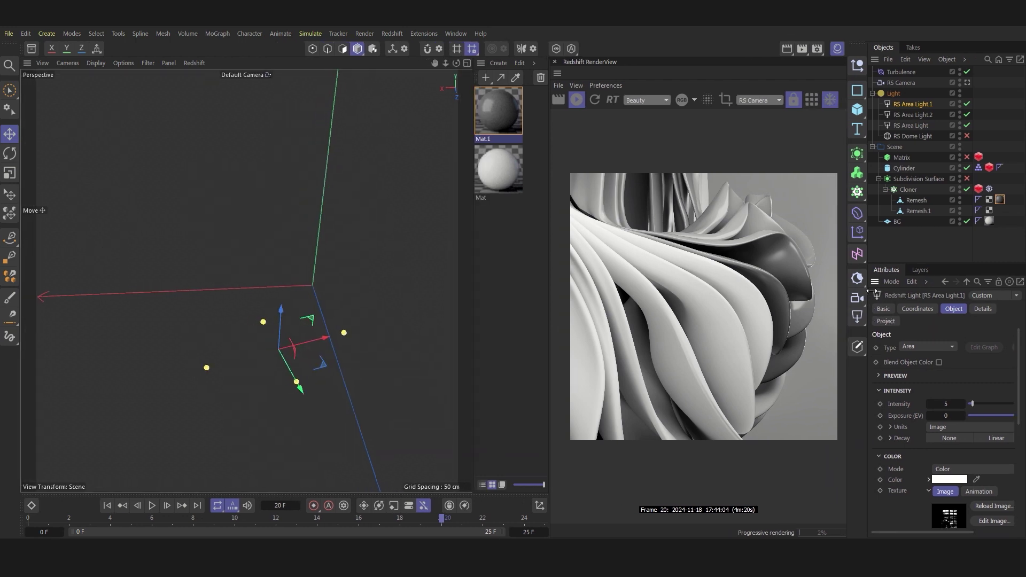
# Enable the RS Dome Light, check its 45° Coordinates rotation, and orbit around the sculpture
pyautogui.click(983, 136)
pyautogui.click(927, 136)
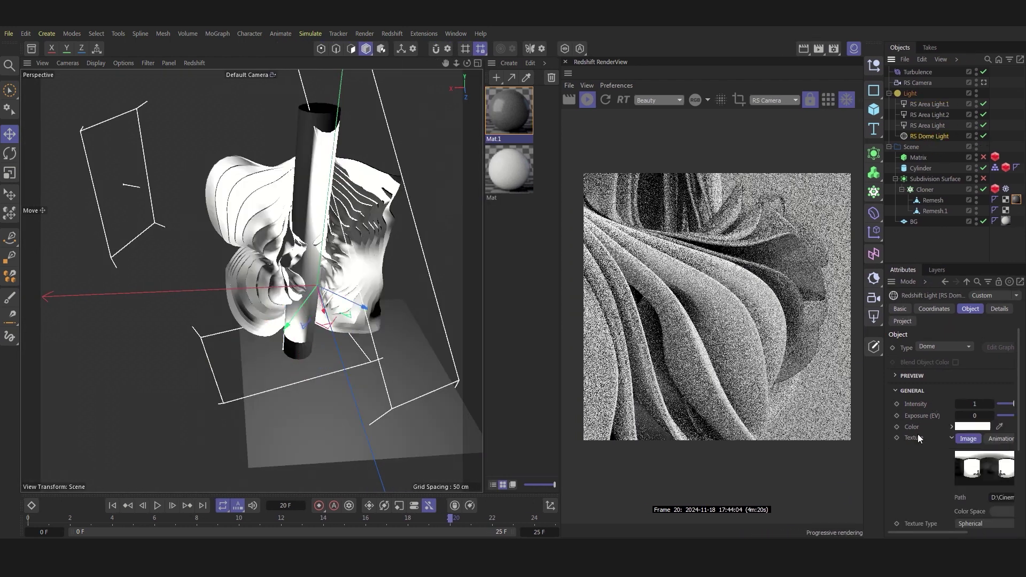
pyautogui.scroll(-2, 918, 434)
pyautogui.click(934, 309)
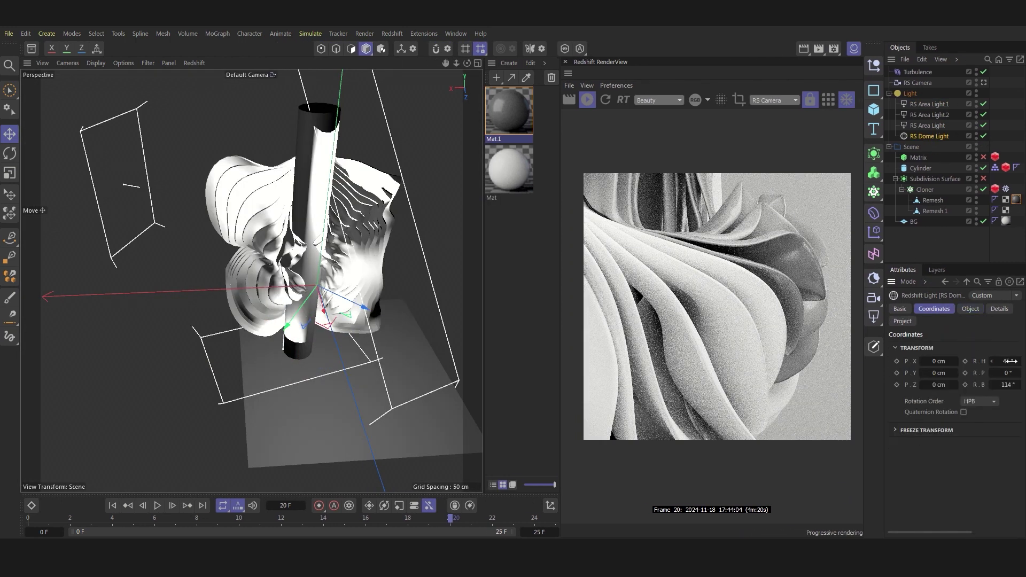
pyautogui.keyDown('alt'); pyautogui.moveTo(251, 268); pyautogui.dragTo(289, 256); pyautogui.keyUp('alt')
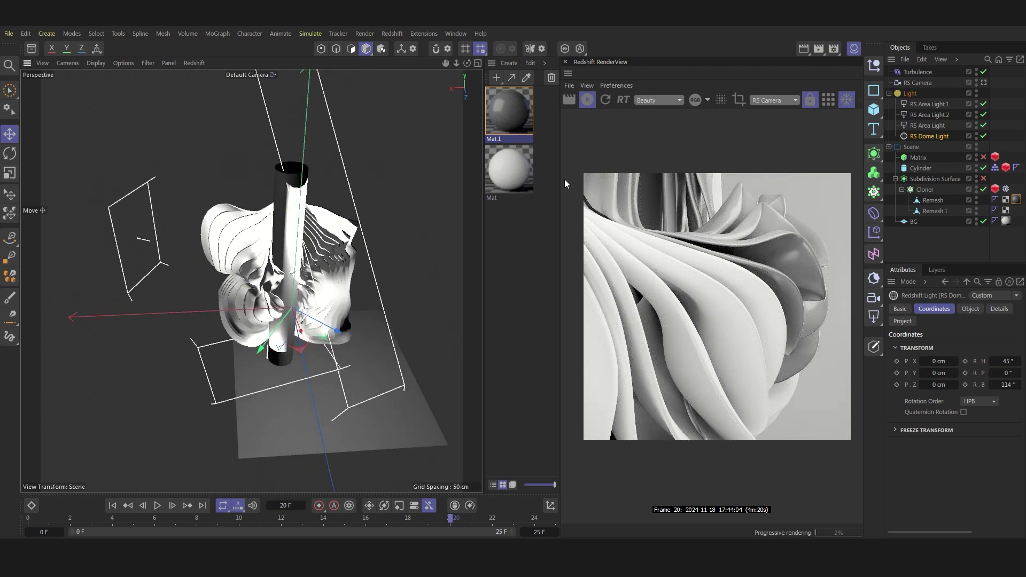
# Close Mat.1's node graph and create a new Redshift RS Material
pyautogui.doubleClick(505, 113)
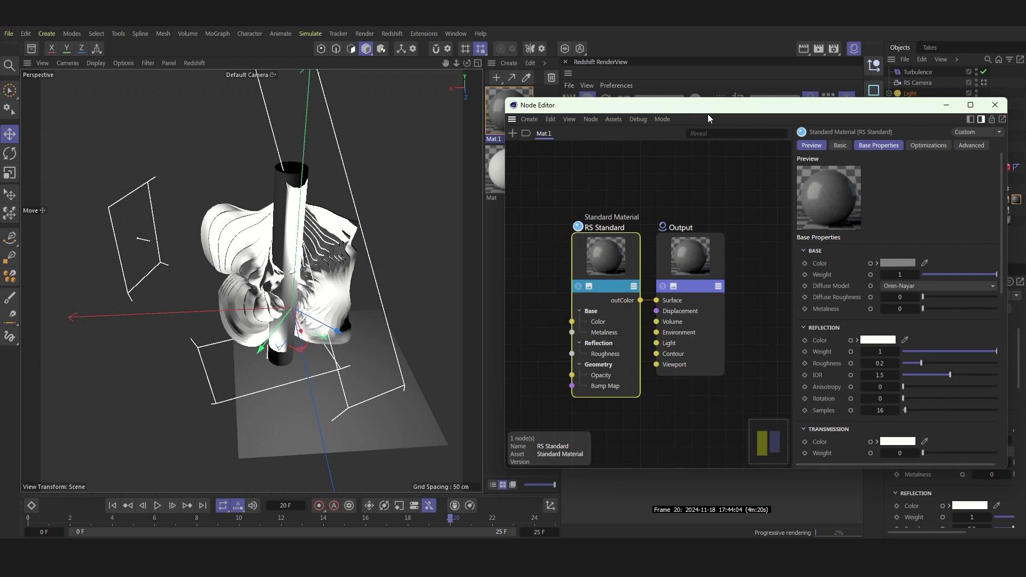
pyautogui.moveTo(707, 114); pyautogui.dragTo(235, 117)
pyautogui.click(512, 110)
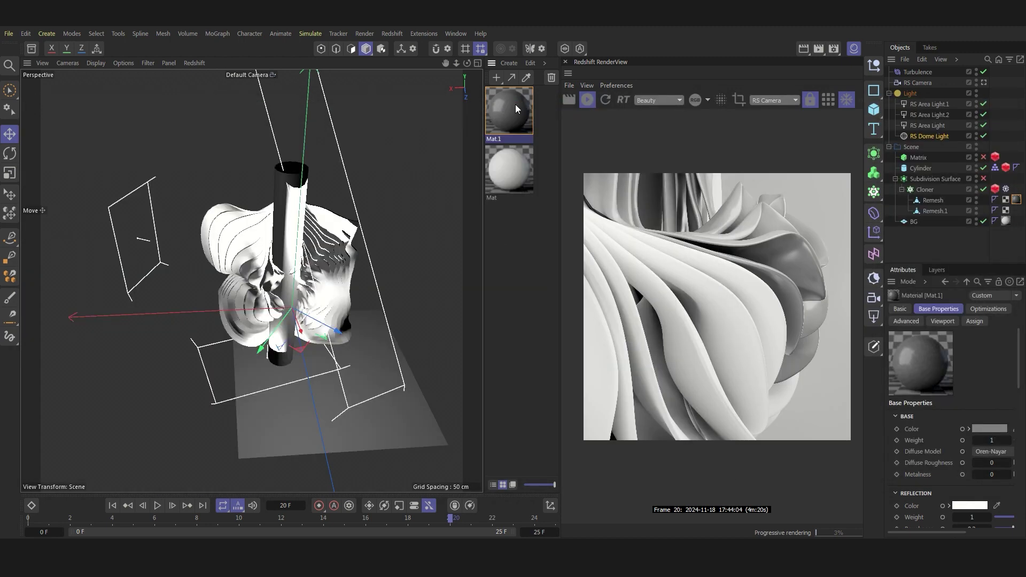
pyautogui.click(500, 80)
pyautogui.click(614, 118)
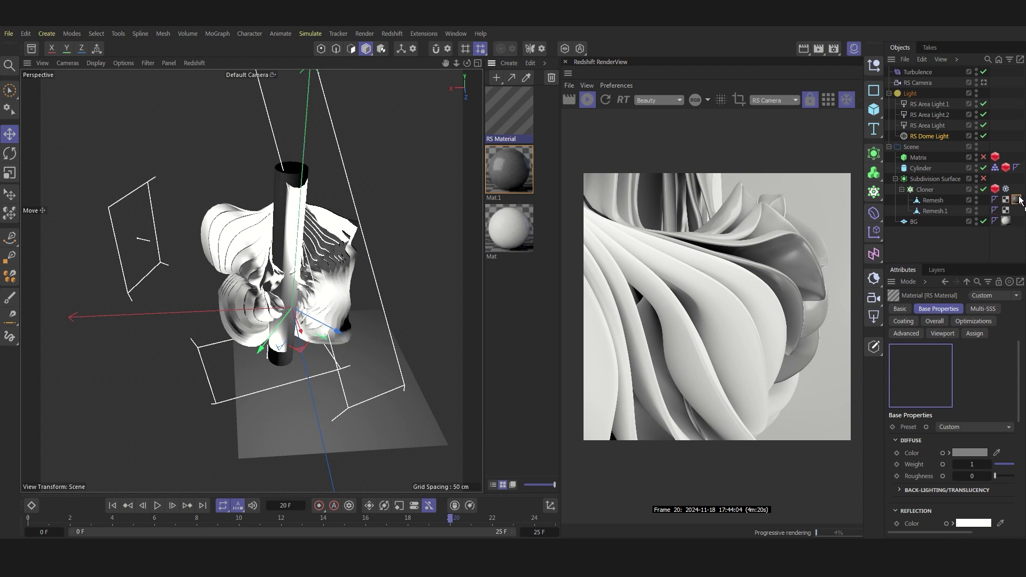
pyautogui.click(508, 168)
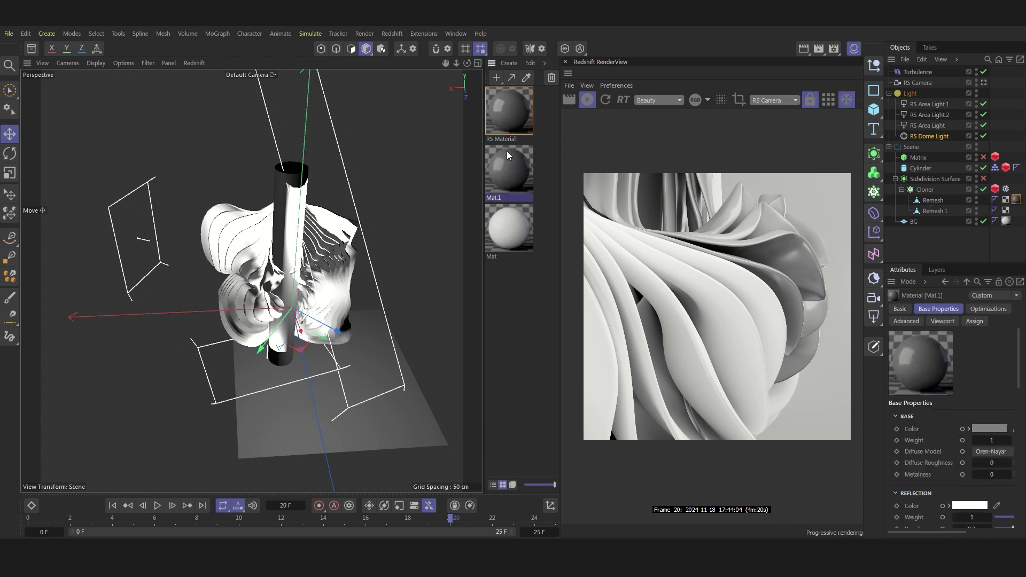
# Apply the Glass preset to the new RS Material in the Node Editor
pyautogui.doubleClick(506, 112)
pyautogui.moveTo(667, 104); pyautogui.dragTo(181, 80)
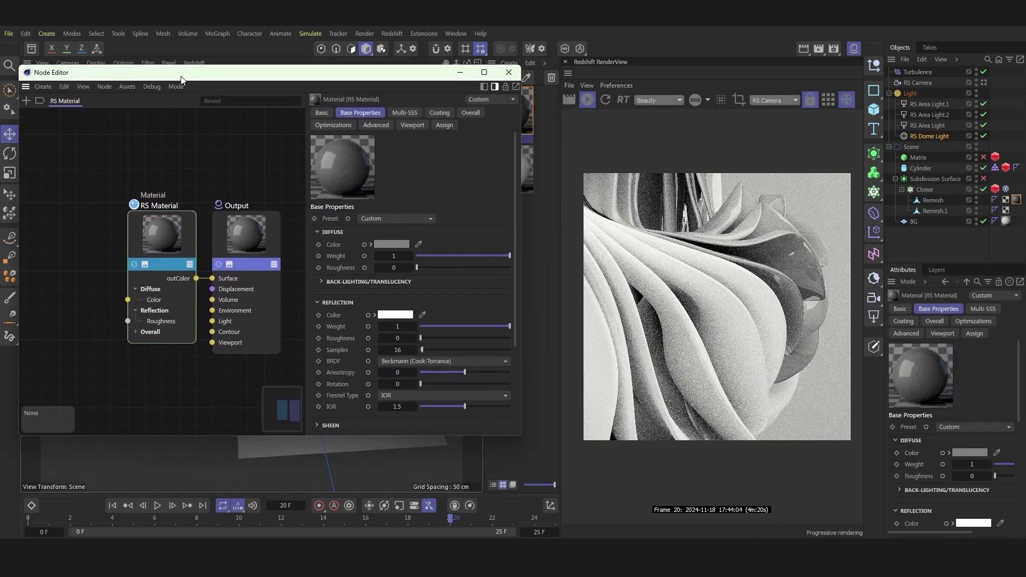
pyautogui.click(384, 220)
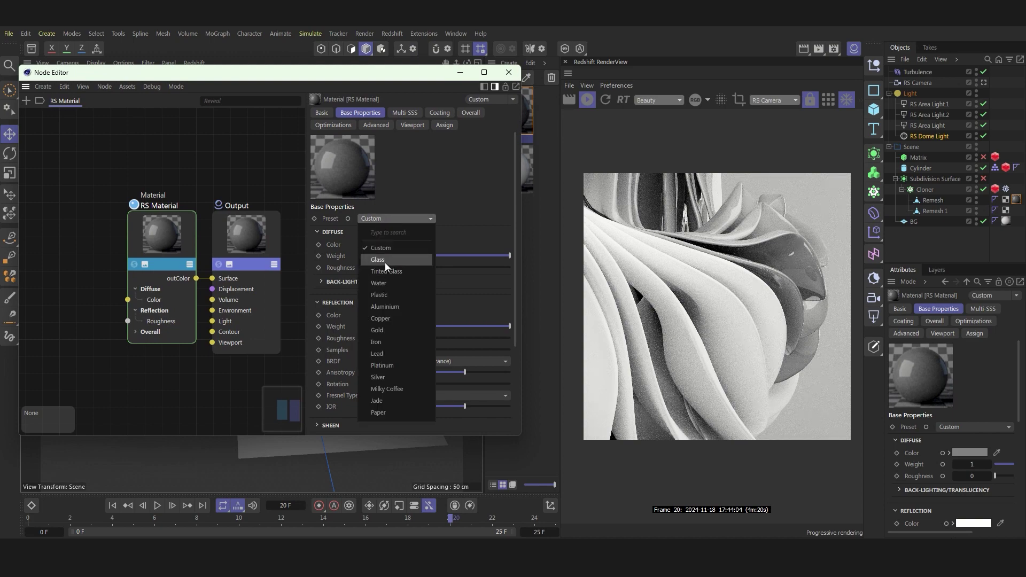
pyautogui.click(385, 262)
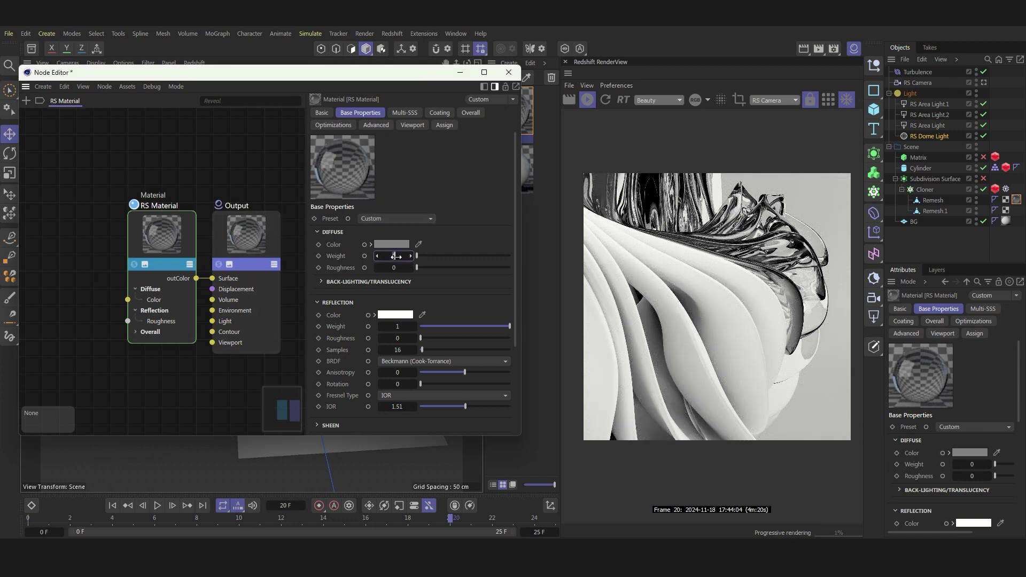
# Confirm diffuse weight 0.187 and set the diffuse colour to R 0, G 82, B 82
pyautogui.write('.187')
pyautogui.press('Return')
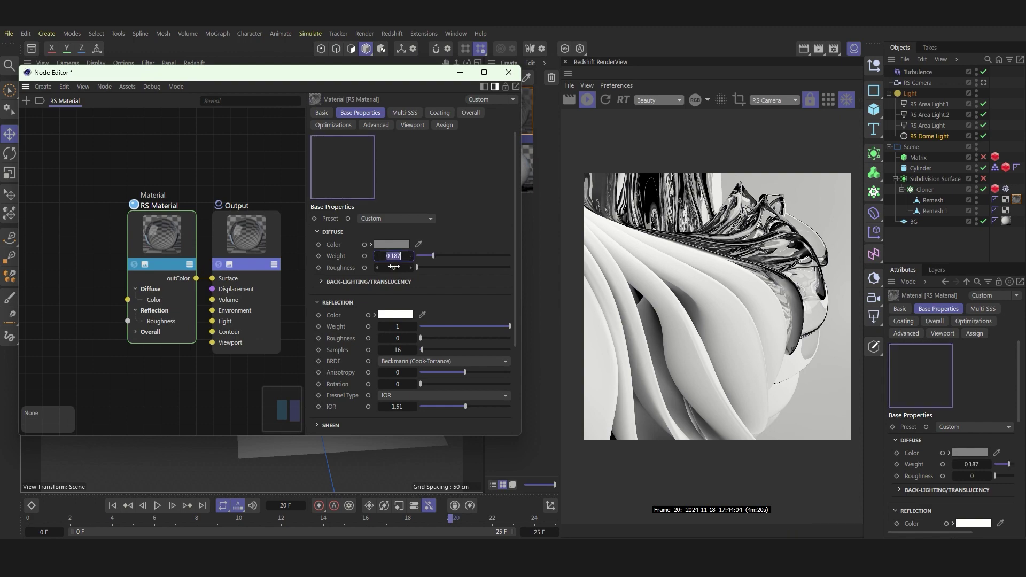
pyautogui.click(390, 245)
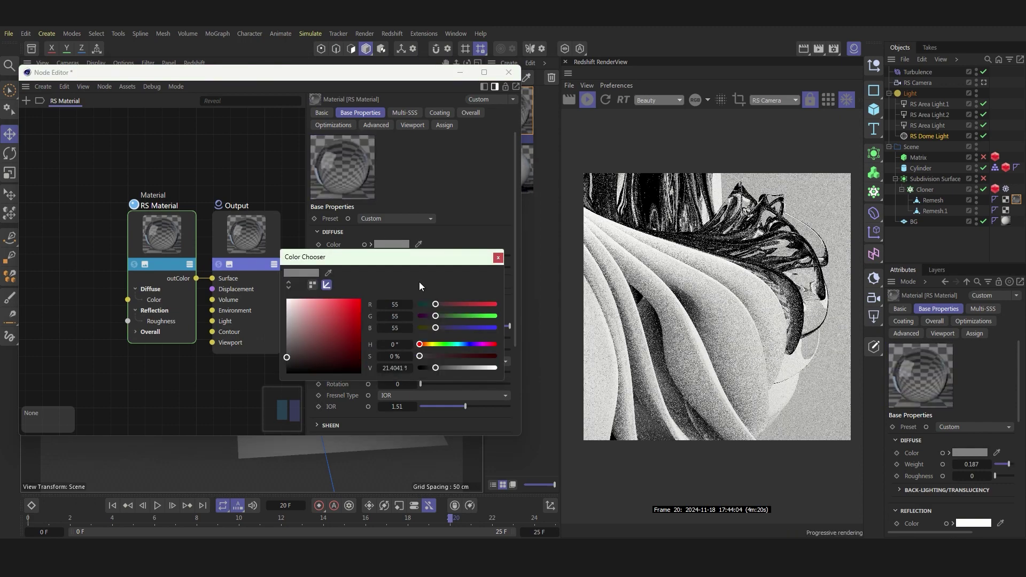
pyautogui.doubleClick(394, 304)
pyautogui.write('0')
pyautogui.doubleClick(395, 316)
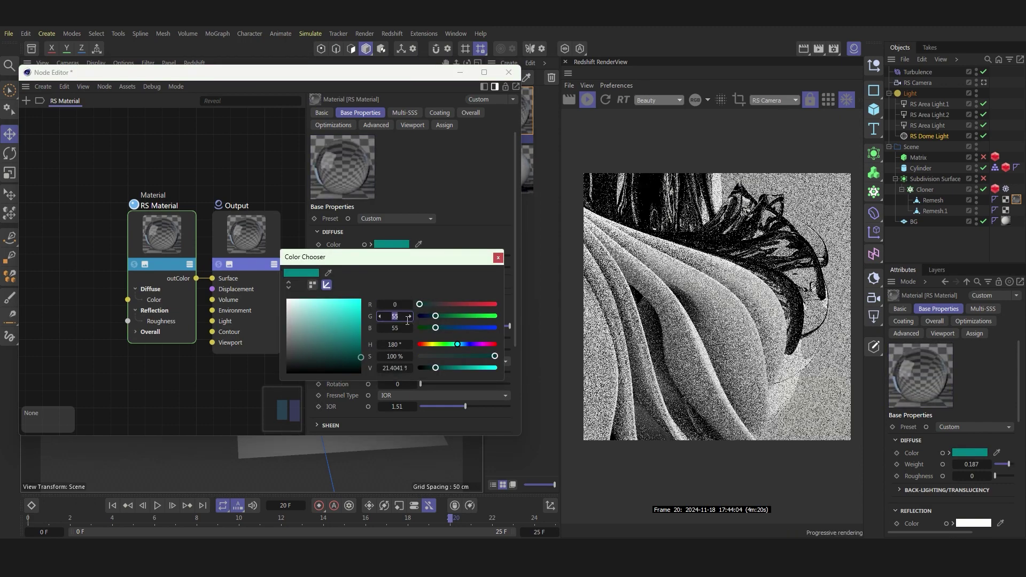
pyautogui.write('82')
pyautogui.doubleClick(403, 328)
pyautogui.write('82')
pyautogui.press('Return')
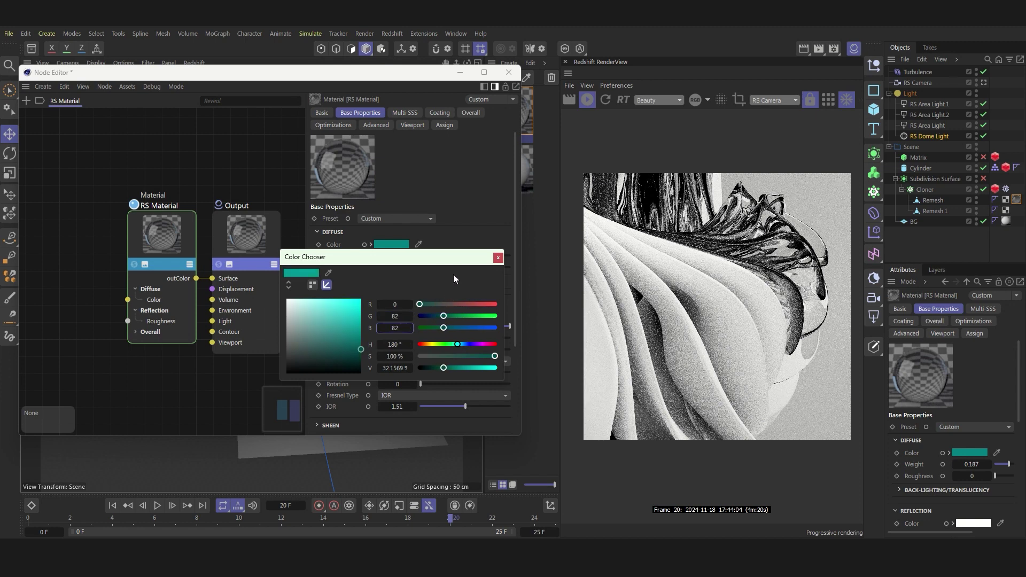
# Close the Color Chooser and render through the RS Camera again
pyautogui.click(498, 258)
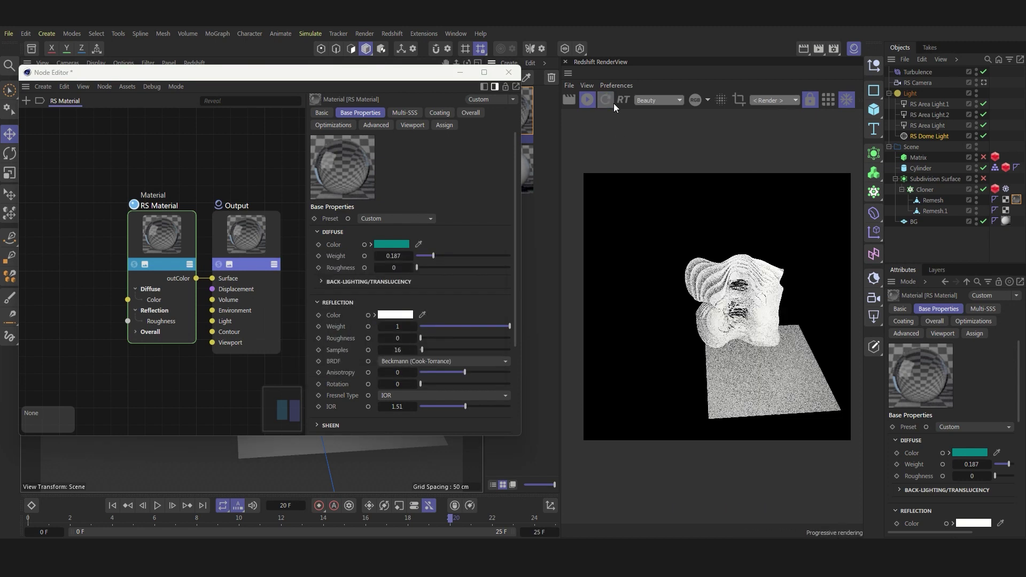
pyautogui.click(786, 100)
pyautogui.click(779, 136)
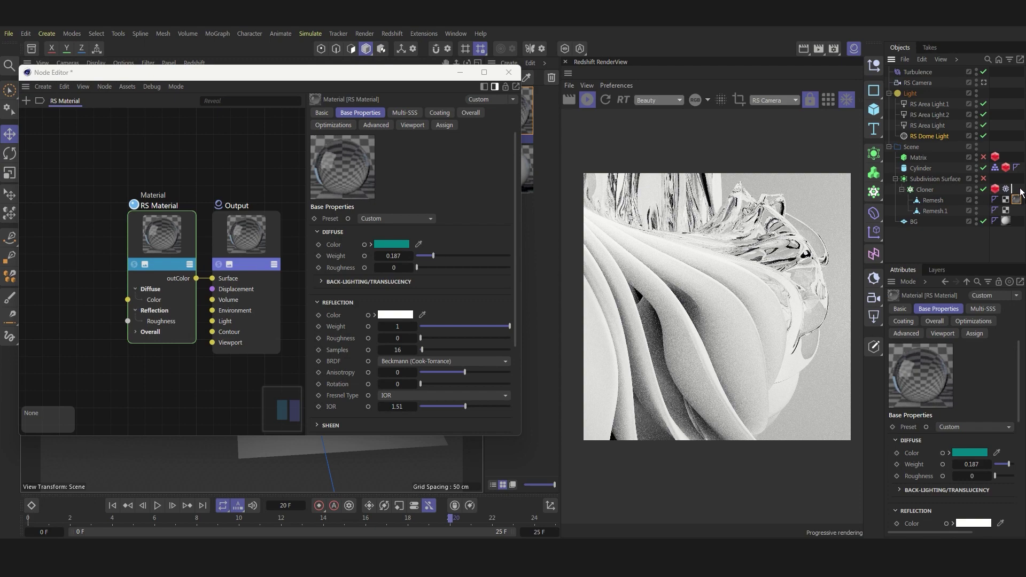
# Apply the RS Material to the Cloner and set reflection samples 256, IOR 1.2, roughness 0.2
pyautogui.moveTo(1016, 200); pyautogui.dragTo(1017, 190)
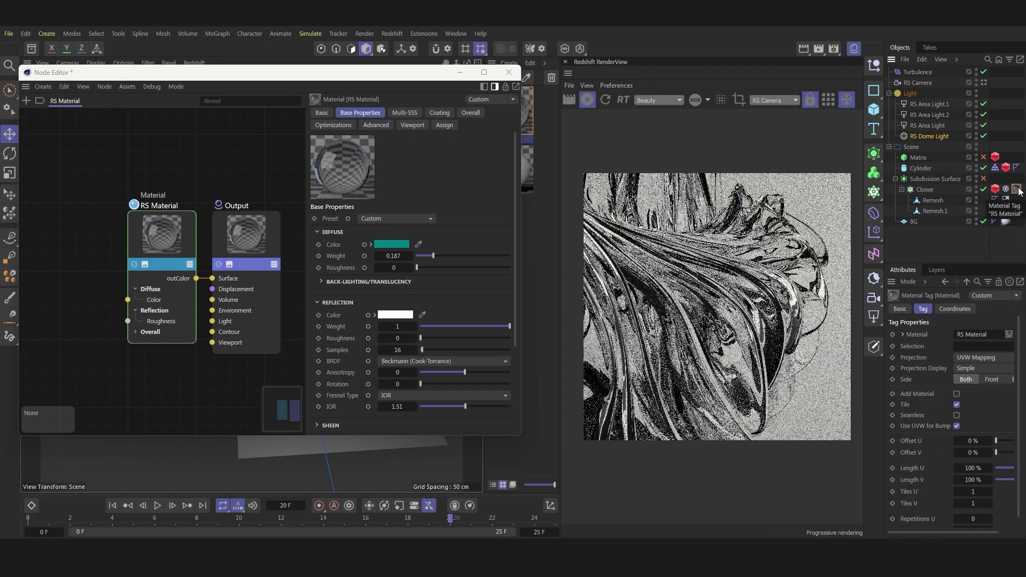
pyautogui.scroll(-2, 351, 309)
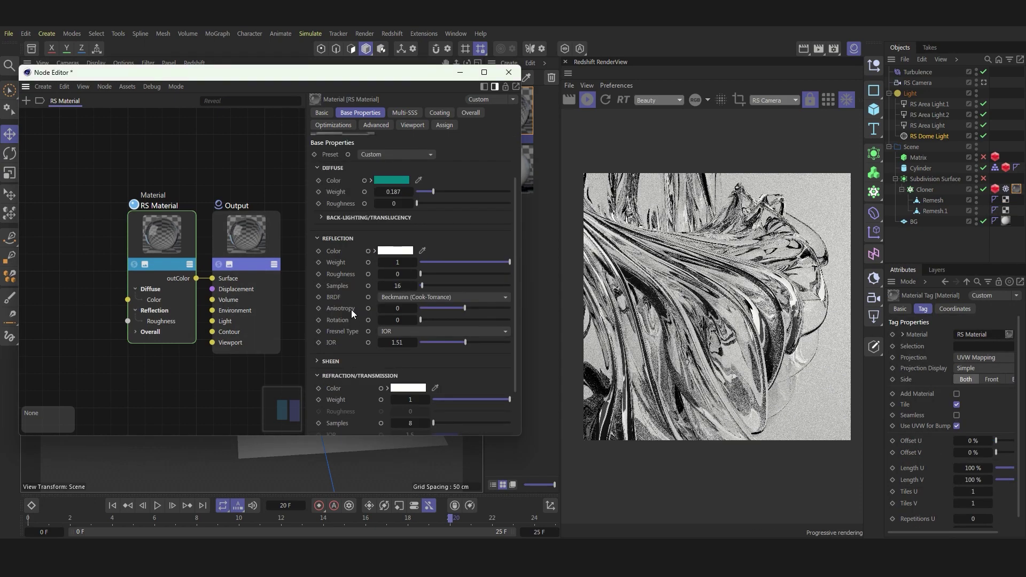
pyautogui.doubleClick(400, 286)
pyautogui.write('256')
pyautogui.press('Return')
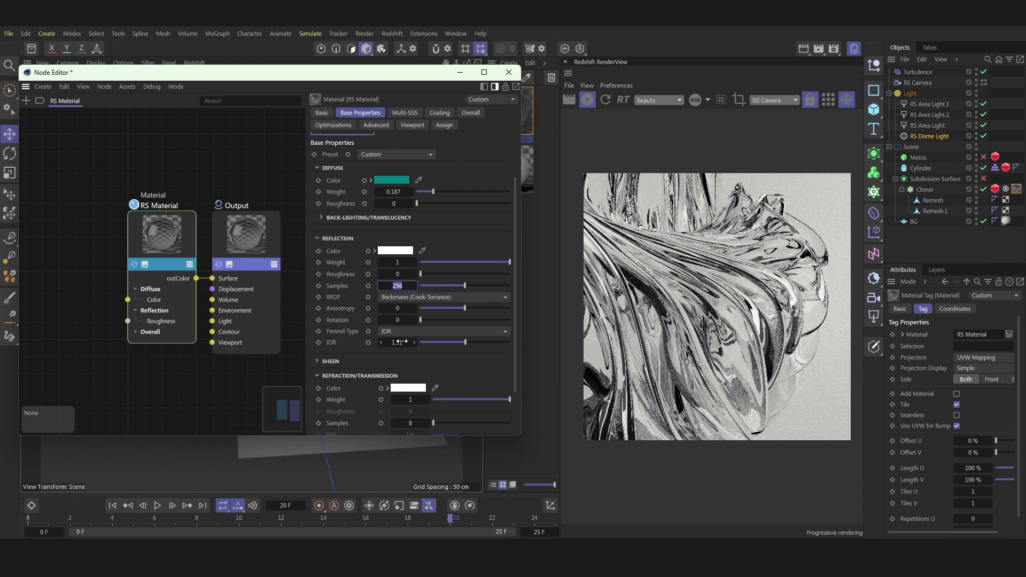
pyautogui.doubleClick(399, 343)
pyautogui.write('1.2')
pyautogui.press('Return')
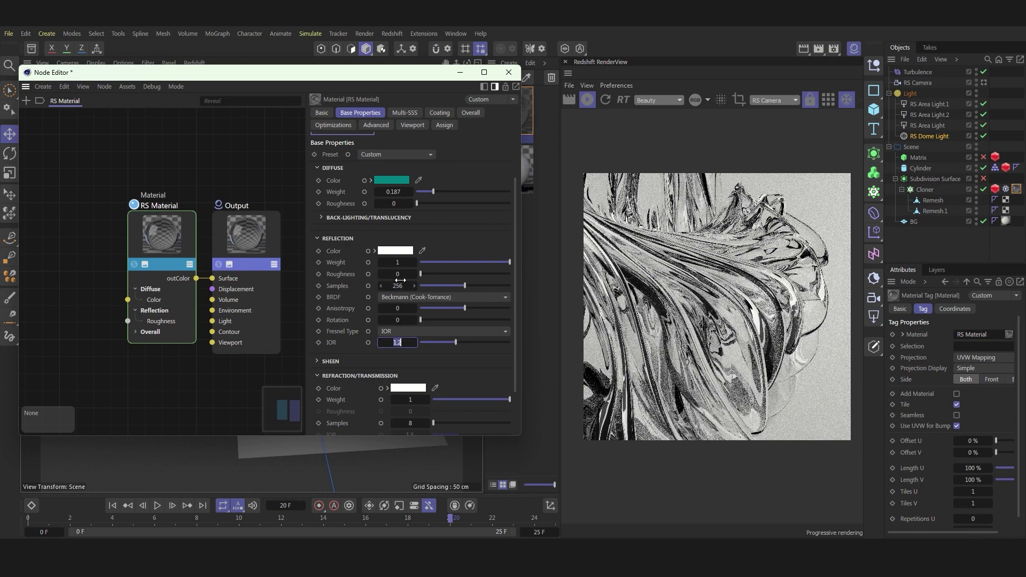
pyautogui.doubleClick(399, 275)
pyautogui.write('0.2')
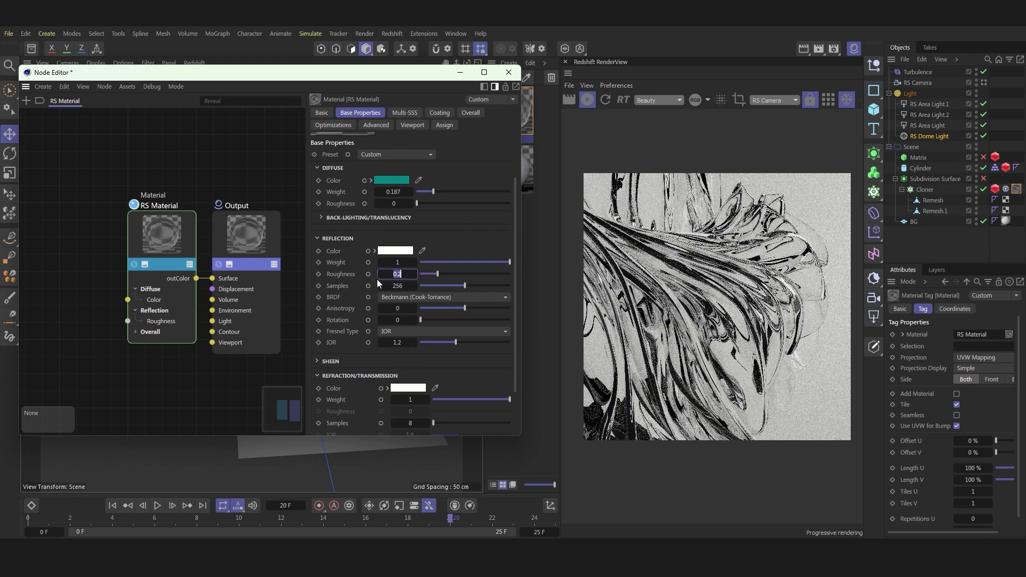
pyautogui.press('Return')
# Unlink refraction from reflection and set refraction IOR 1.1, samples 256, dispersion 8.68
pyautogui.scroll(-2, 342, 302)
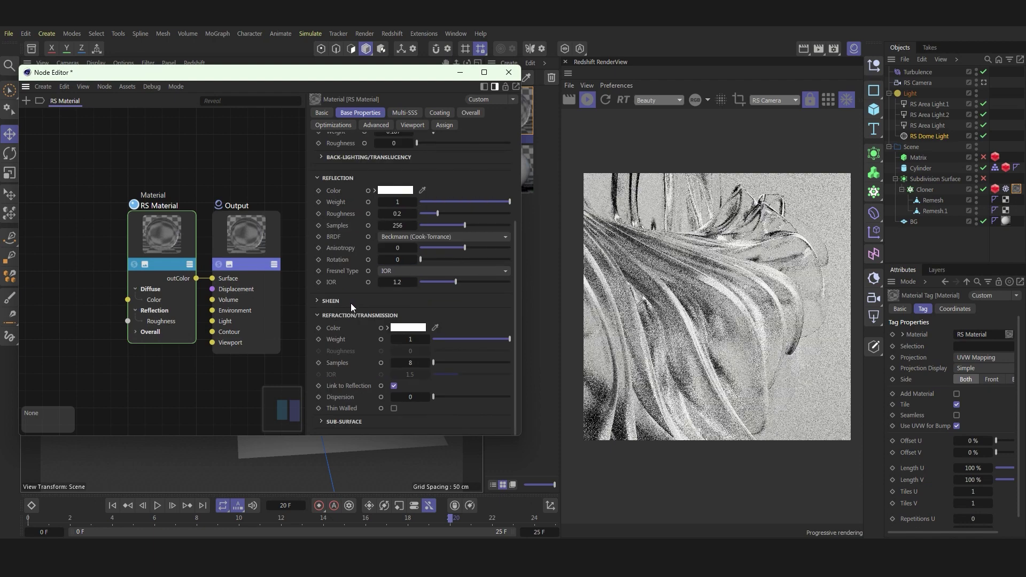
pyautogui.click(394, 385)
pyautogui.doubleClick(401, 374)
pyautogui.write('1.1')
pyautogui.press('Return')
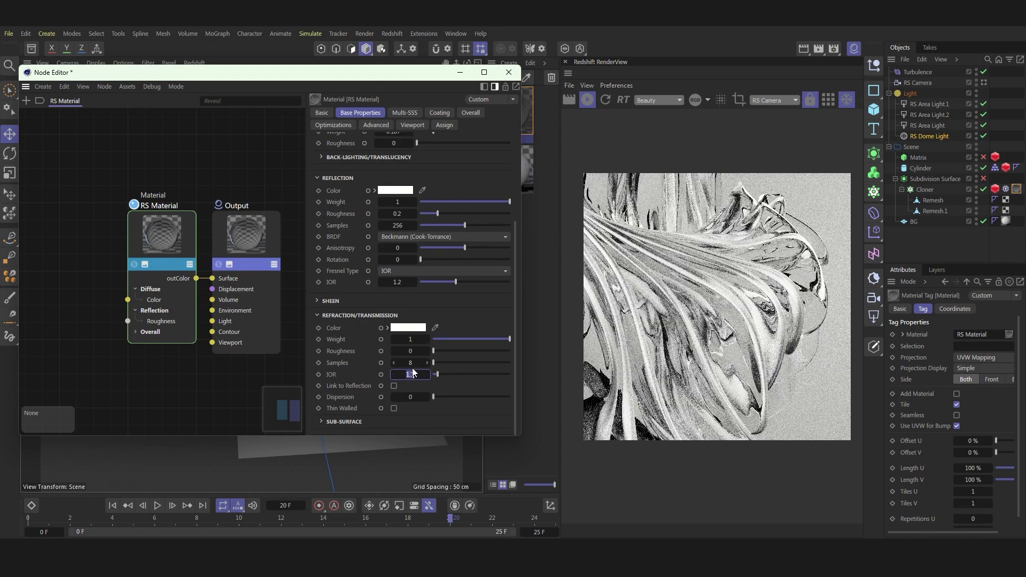
pyautogui.doubleClick(411, 363)
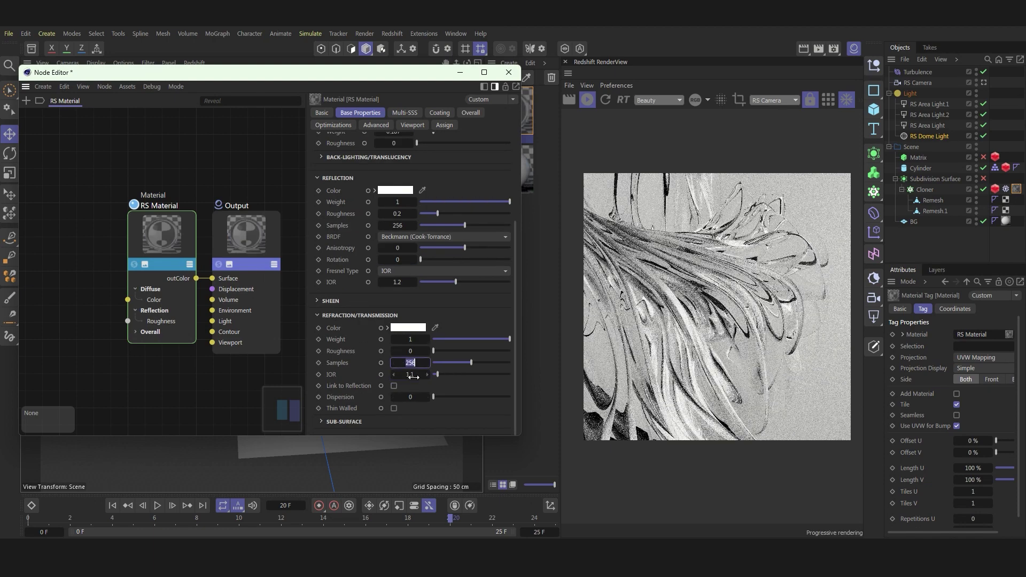
pyautogui.write('256')
pyautogui.press('Return')
pyautogui.doubleClick(410, 374)
pyautogui.press('Return')
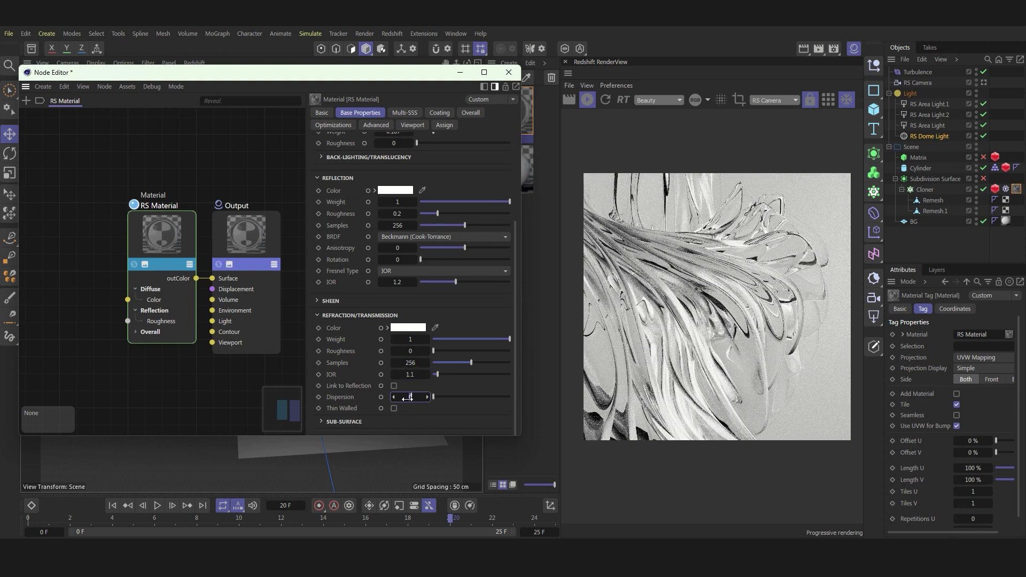
pyautogui.write('.68')
pyautogui.press('Return')
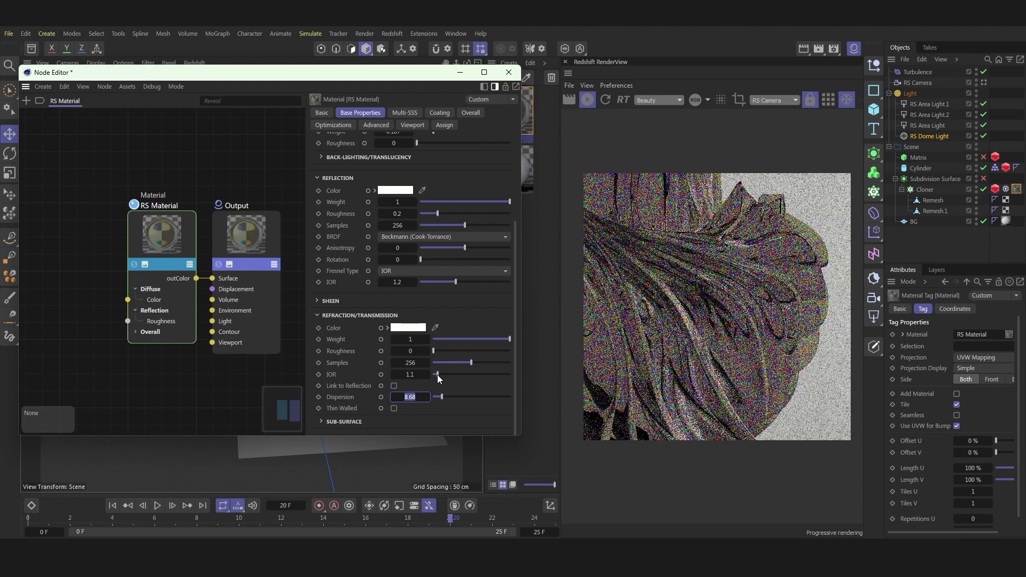
# Make the glass thin-walled and render the scene through the RS Camera
pyautogui.click(394, 408)
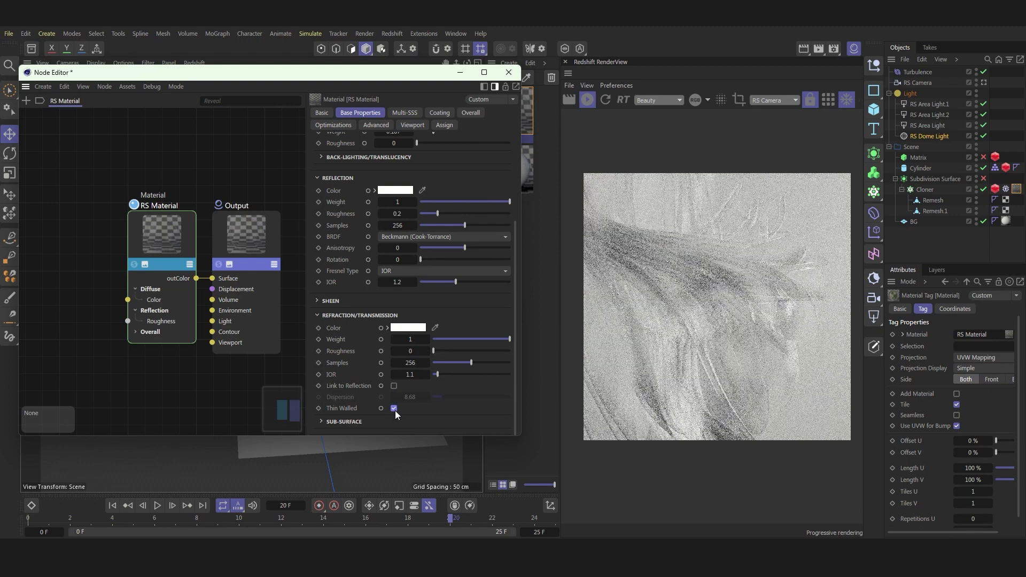
pyautogui.click(605, 98)
pyautogui.click(771, 101)
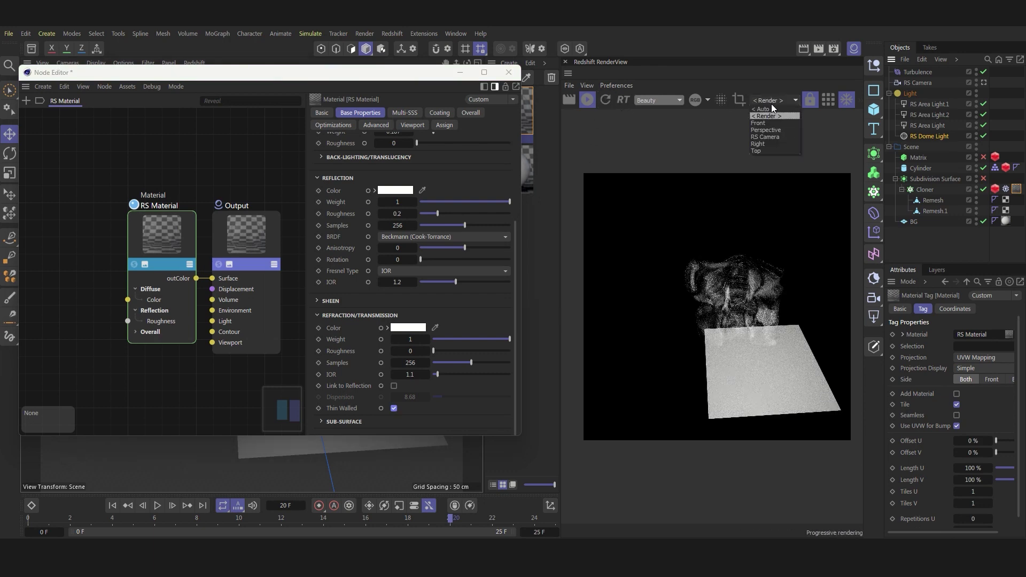
pyautogui.click(768, 136)
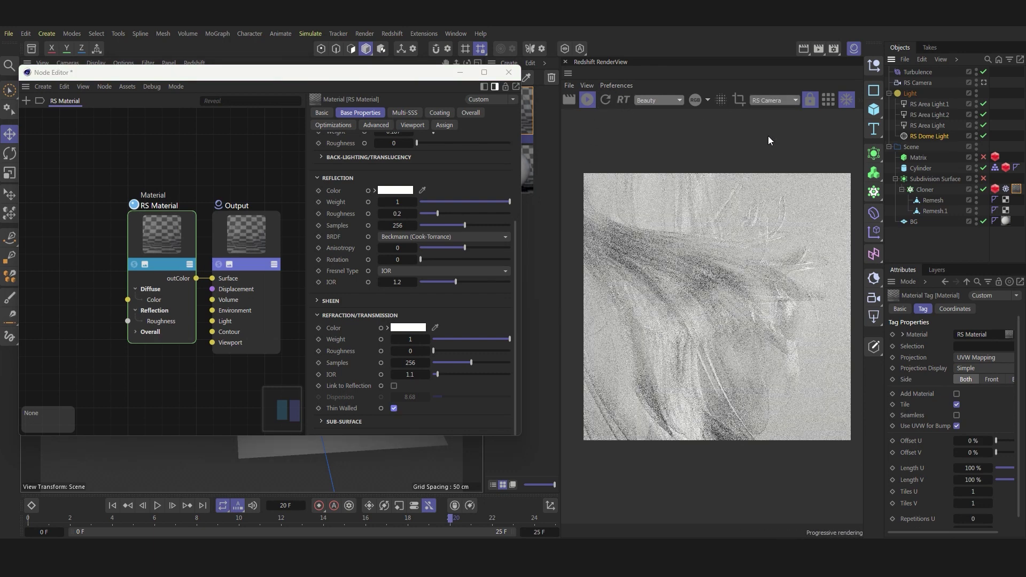
# Re-enable the Cloner at frame 20 and re-link refraction to reflection
pyautogui.click(982, 190)
pyautogui.click(411, 517)
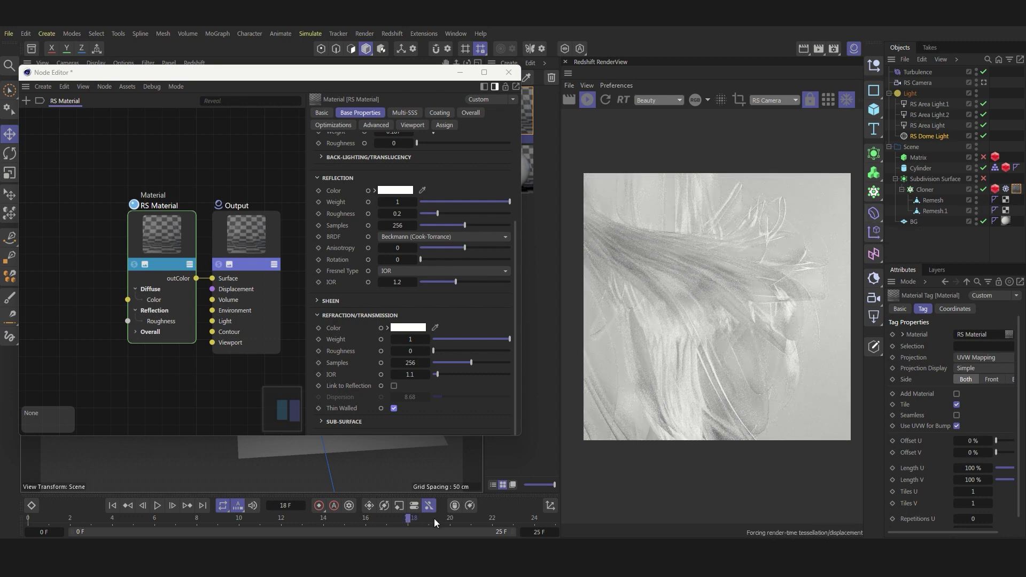
pyautogui.click(455, 518)
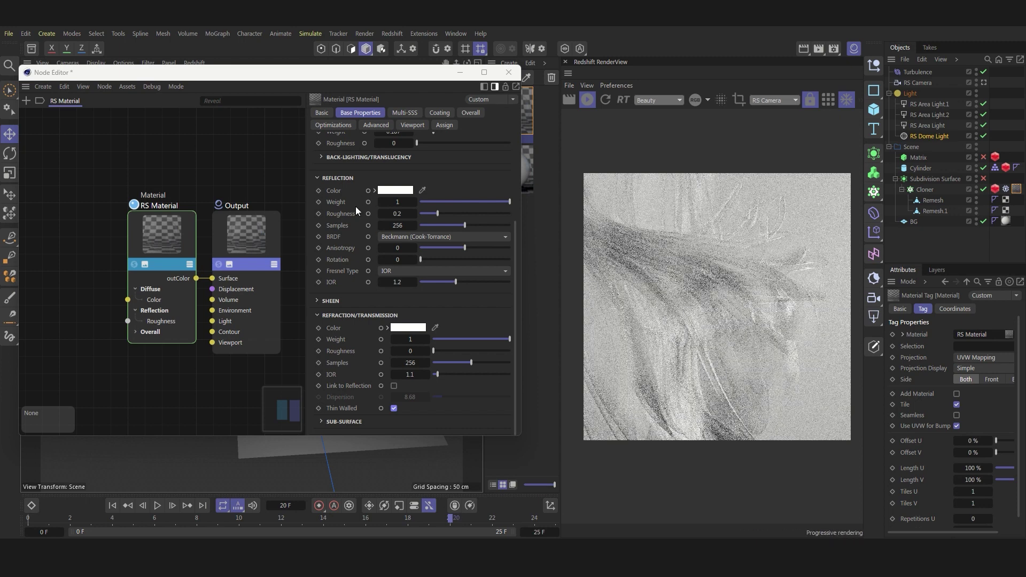
pyautogui.click(394, 385)
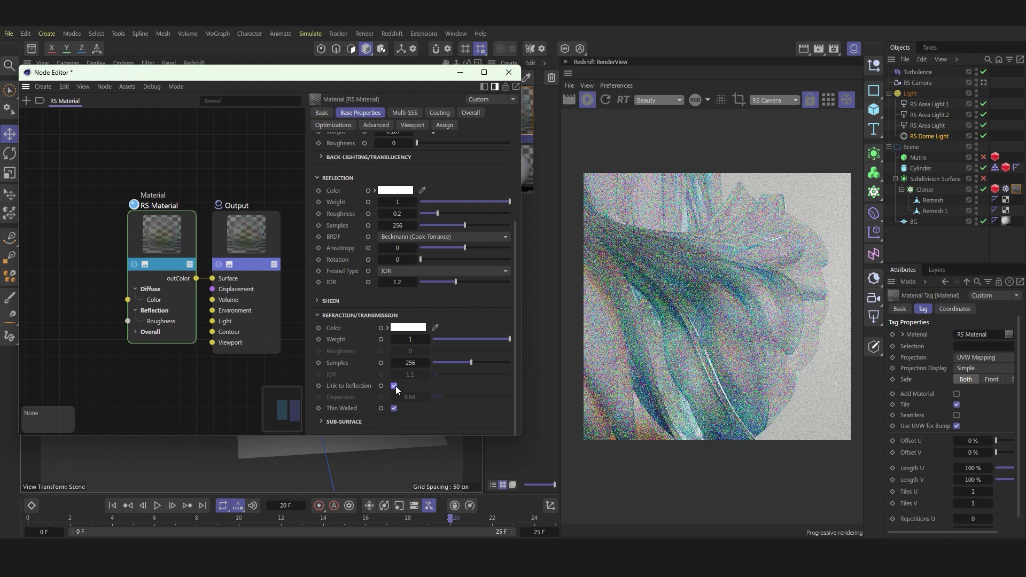
# Raise the refraction shadow opacity in the material's Advanced settings
pyautogui.click(462, 114)
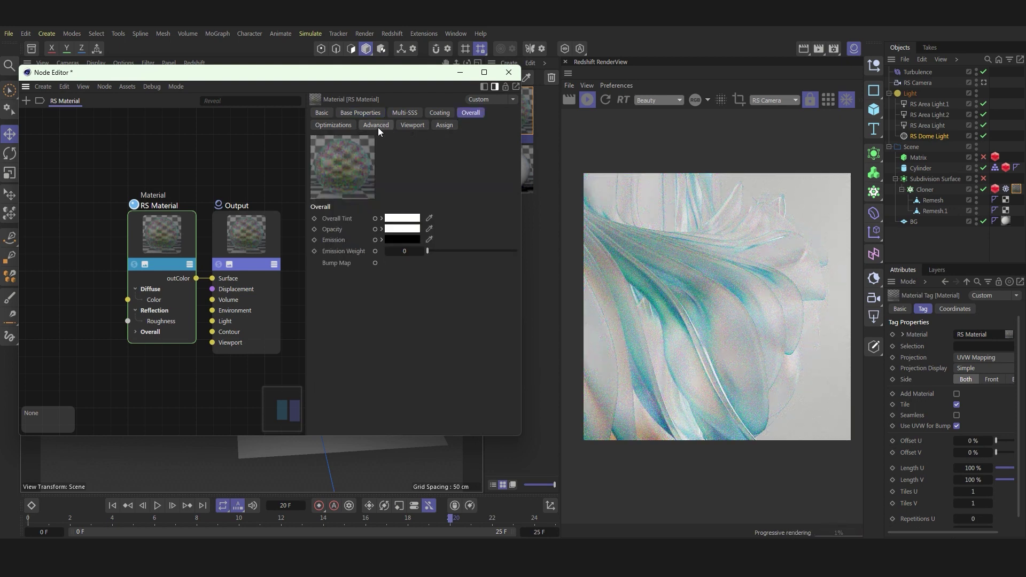
pyautogui.click(445, 123)
pyautogui.click(325, 124)
pyautogui.click(411, 124)
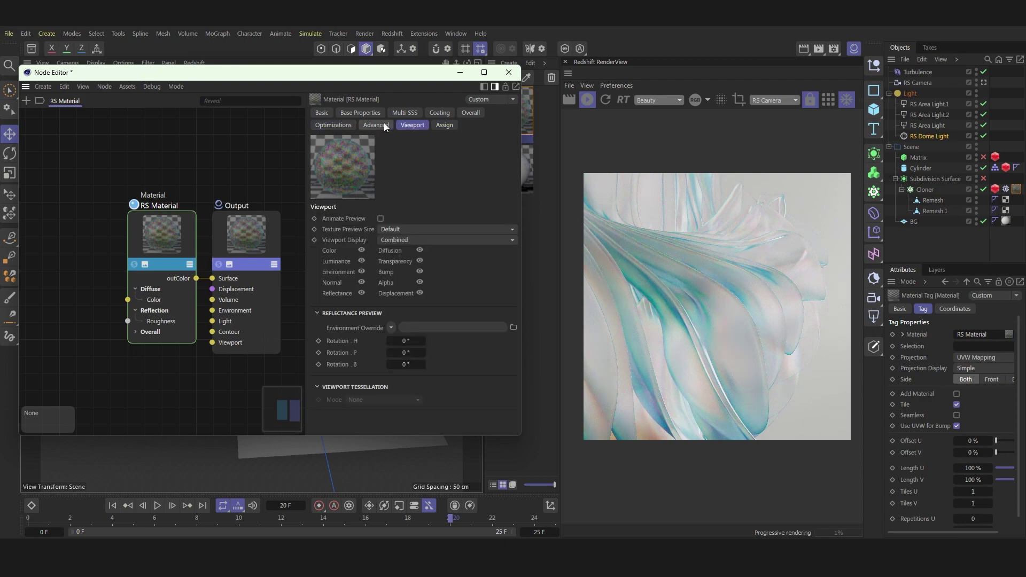
pyautogui.scroll(-5, 444, 346)
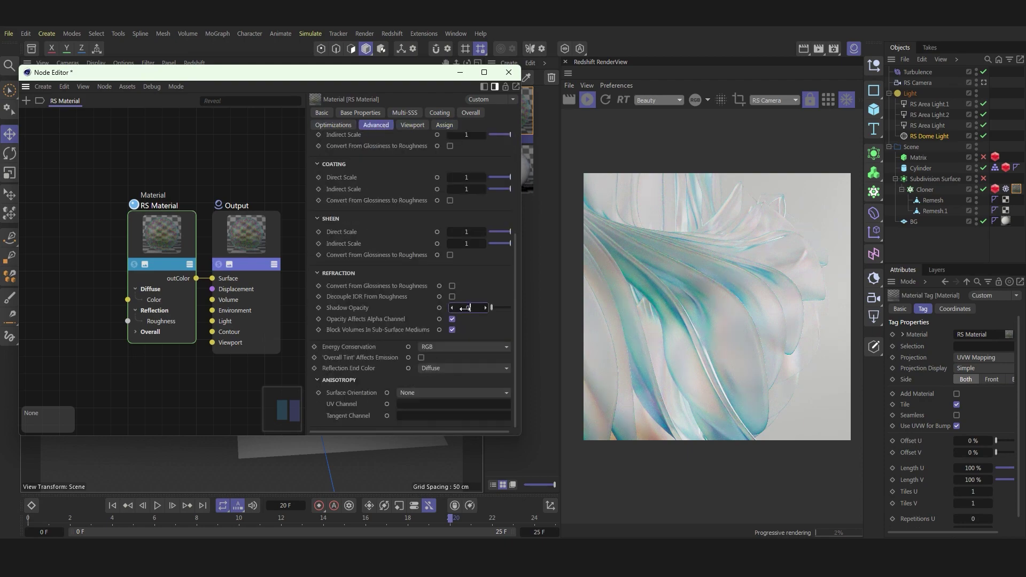
pyautogui.moveTo(465, 308); pyautogui.dragTo(471, 309)
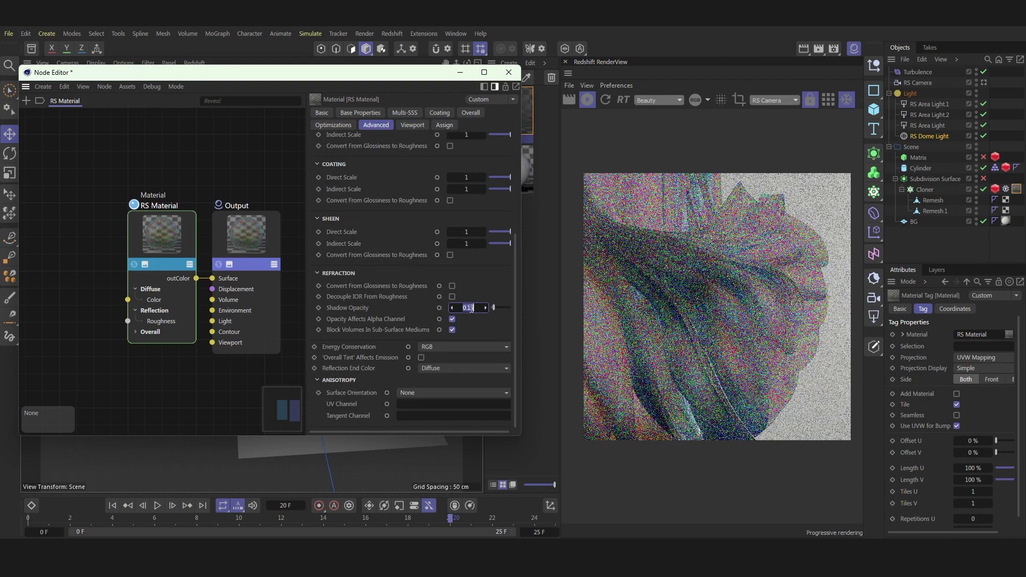
pyautogui.scroll(-5, 119, 273)
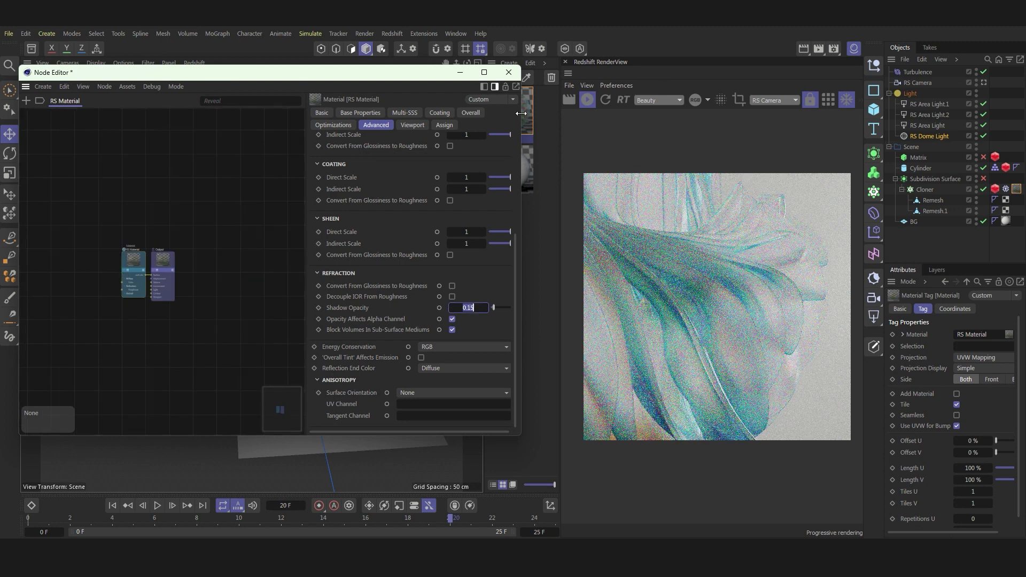
# Apply Mat.1 to the Cloner, open it in the Node Editor, and make its base colour white
pyautogui.click(508, 73)
pyautogui.click(502, 133)
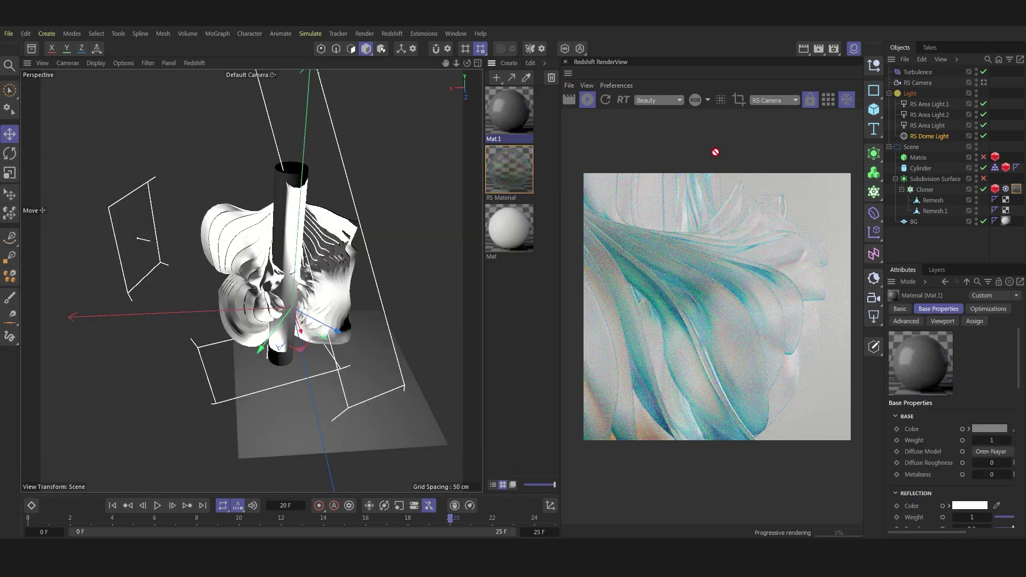
pyautogui.moveTo(925, 199); pyautogui.dragTo(923, 192)
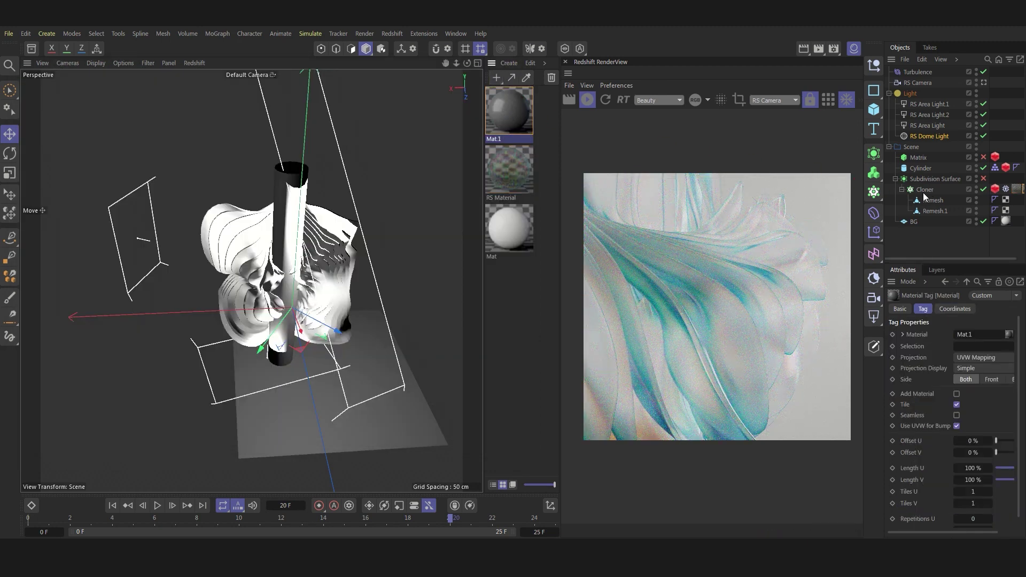
pyautogui.doubleClick(516, 118)
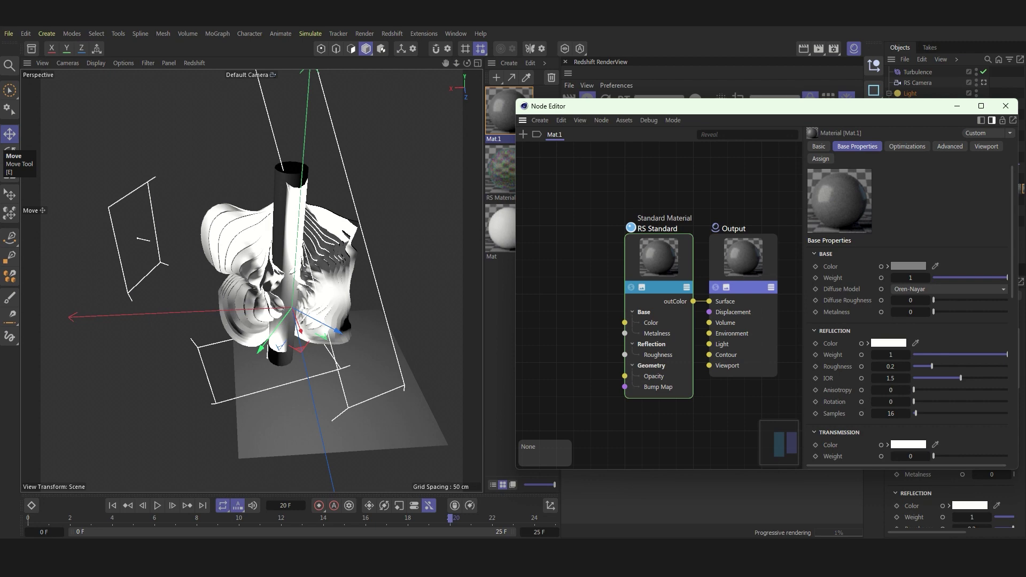
pyautogui.click(908, 265)
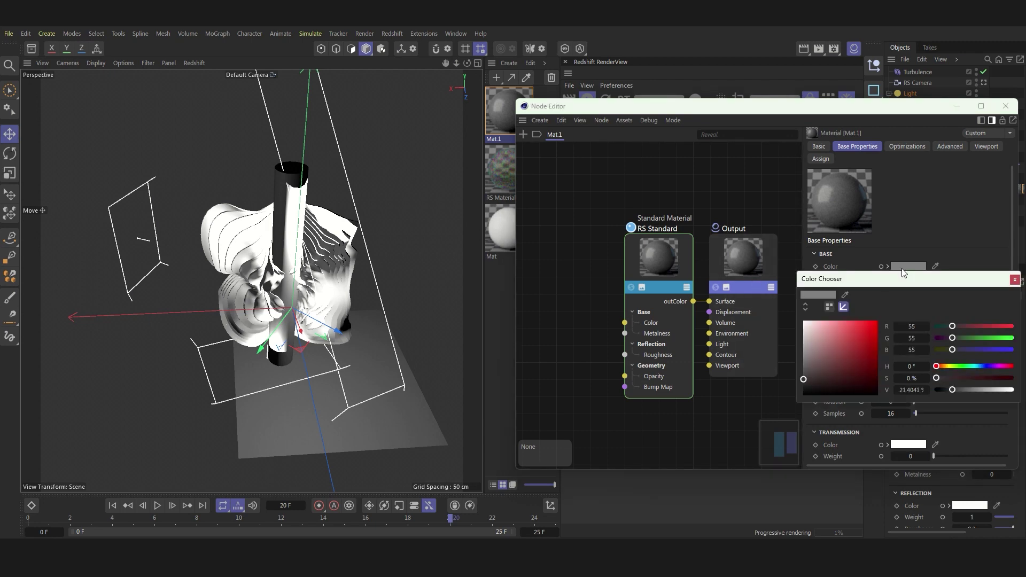
# Collapse the reflection and base sections and set transmission weight to 1
pyautogui.moveTo(864, 113); pyautogui.dragTo(389, 101)
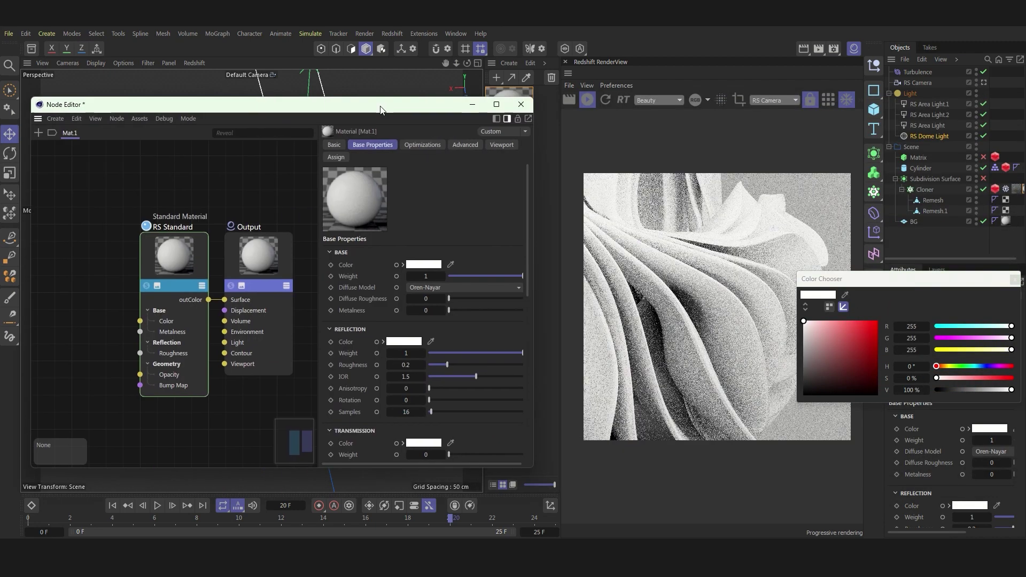
pyautogui.click(829, 271)
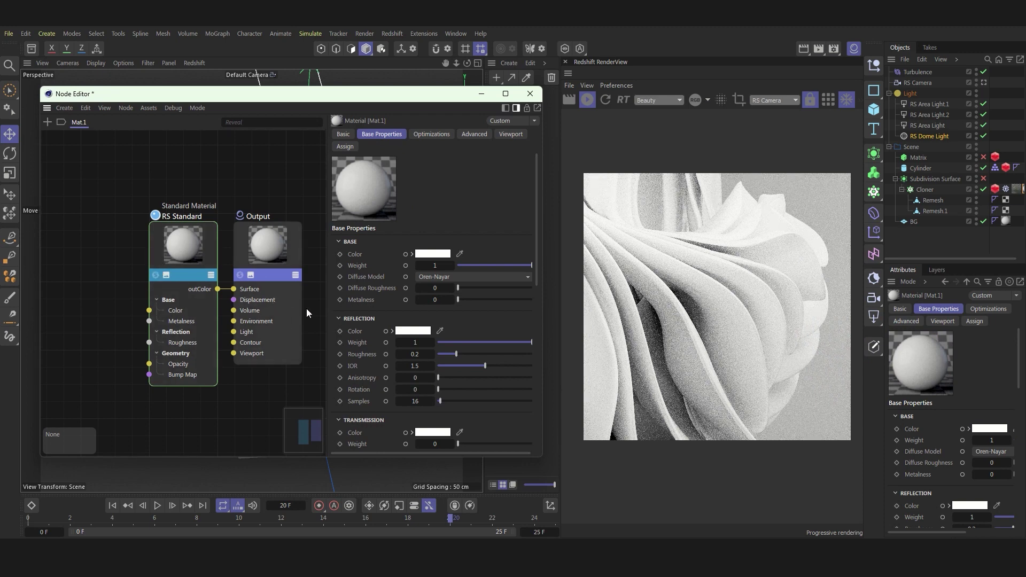
pyautogui.click(339, 319)
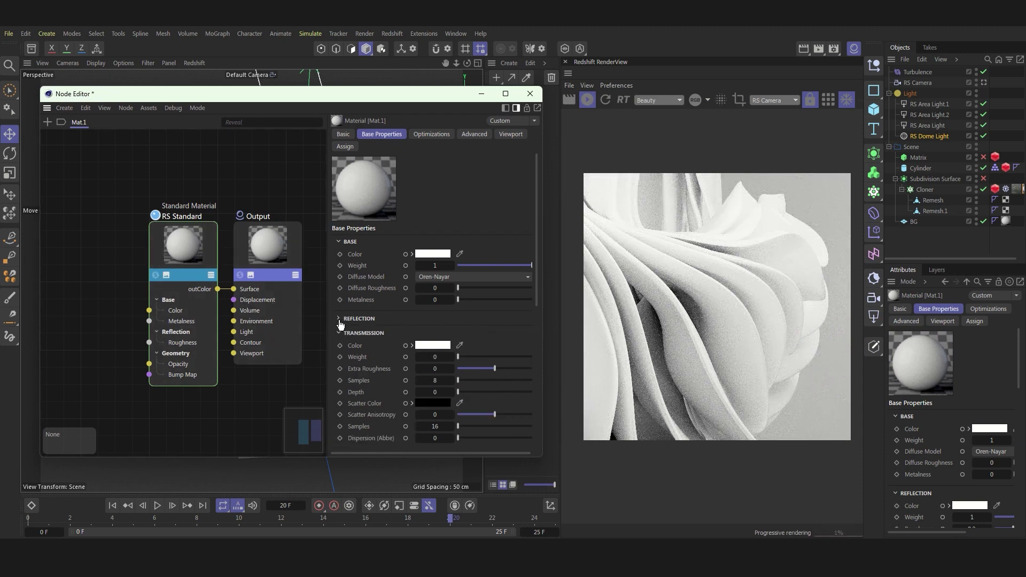
pyautogui.click(340, 242)
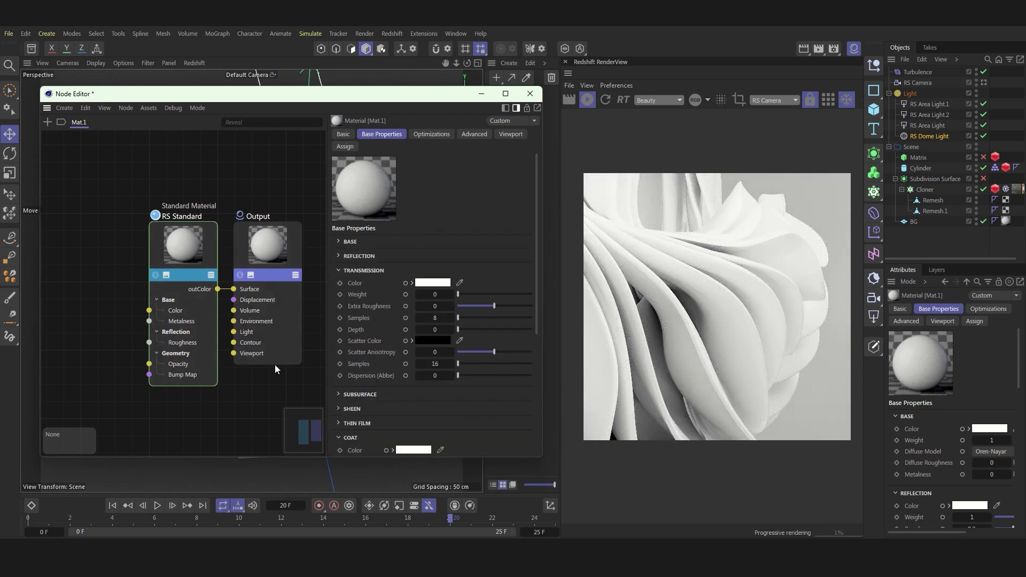
pyautogui.click(434, 294)
pyautogui.write('1')
pyautogui.press('Return')
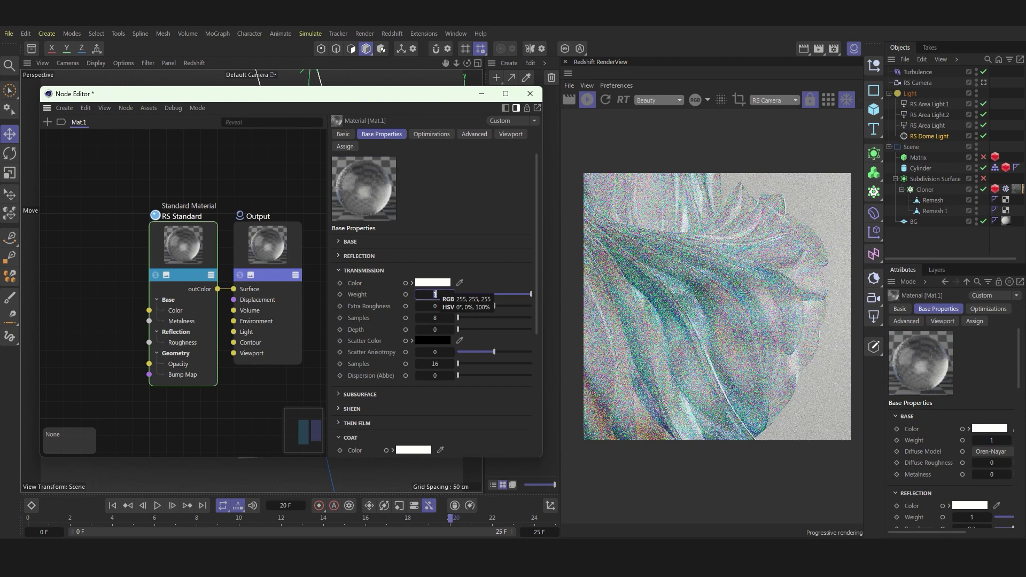
# Set the transmission colour to blue, R 72, G 78, B 255
pyautogui.click(433, 282)
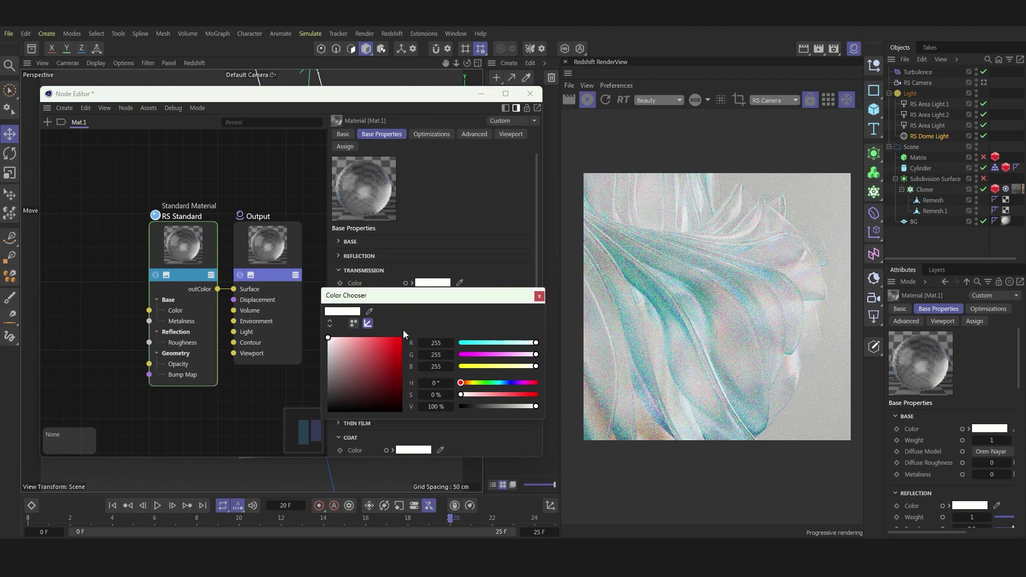
pyautogui.click(435, 342)
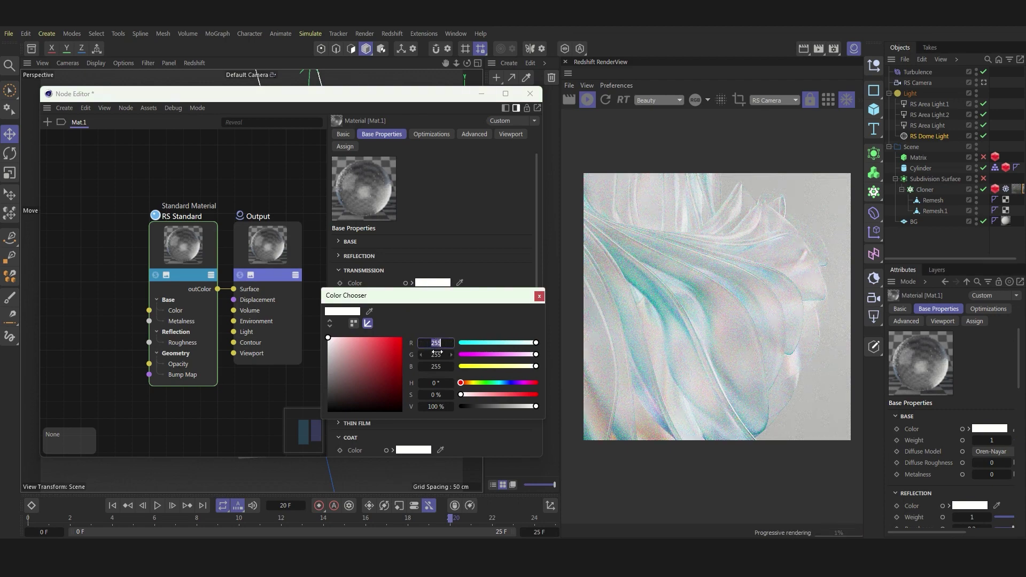
pyautogui.write('72')
pyautogui.press('Tab')
pyautogui.write('7')
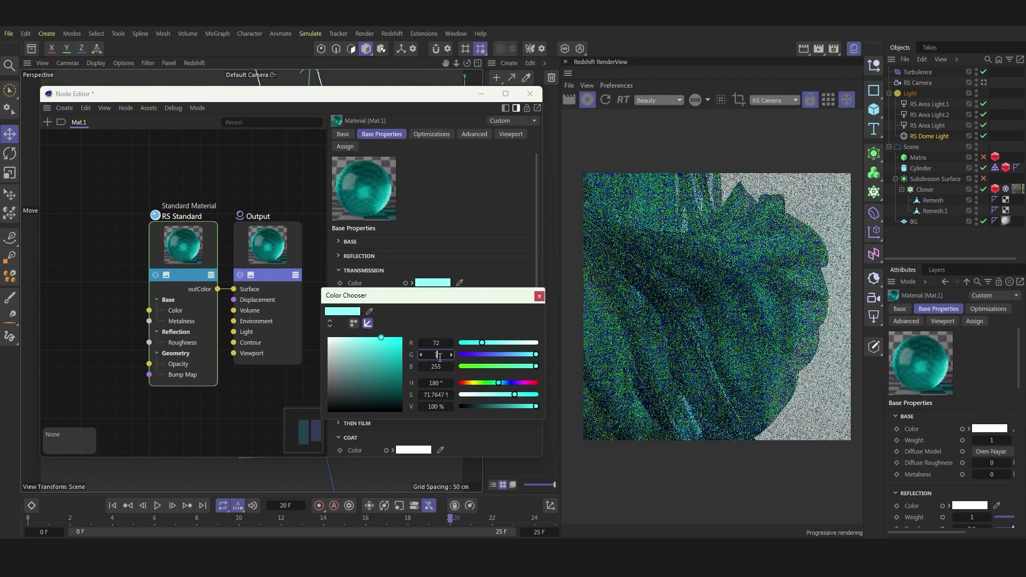
pyautogui.write('8')
pyautogui.click(539, 296)
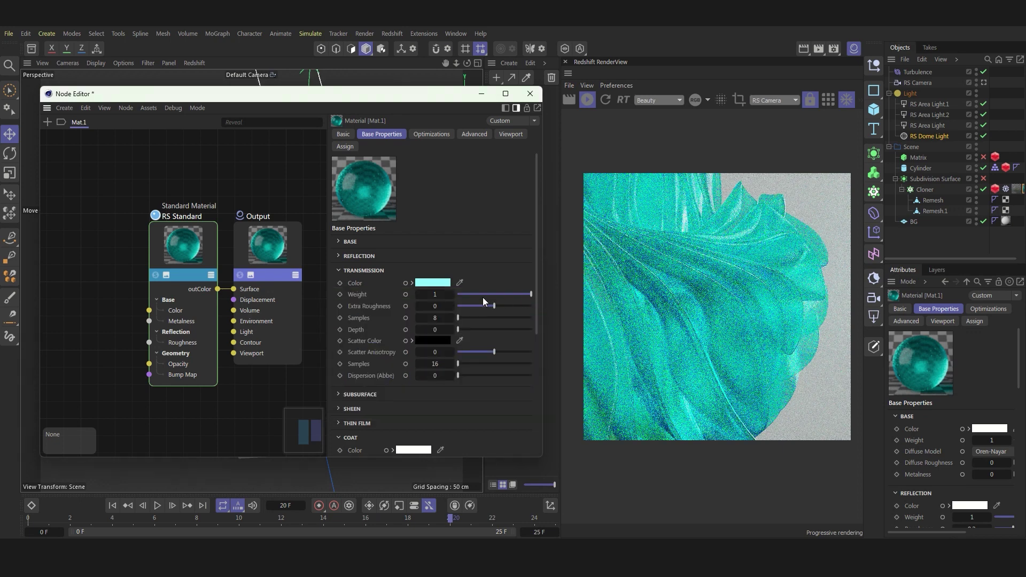
pyautogui.click(432, 283)
pyautogui.click(436, 355)
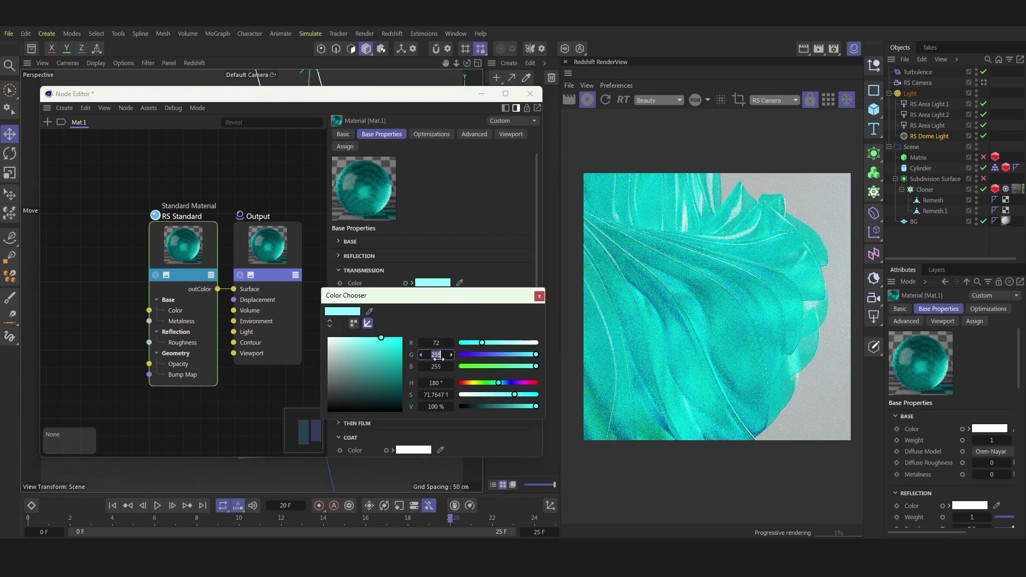
pyautogui.write('78')
pyautogui.press('Return')
pyautogui.click(540, 296)
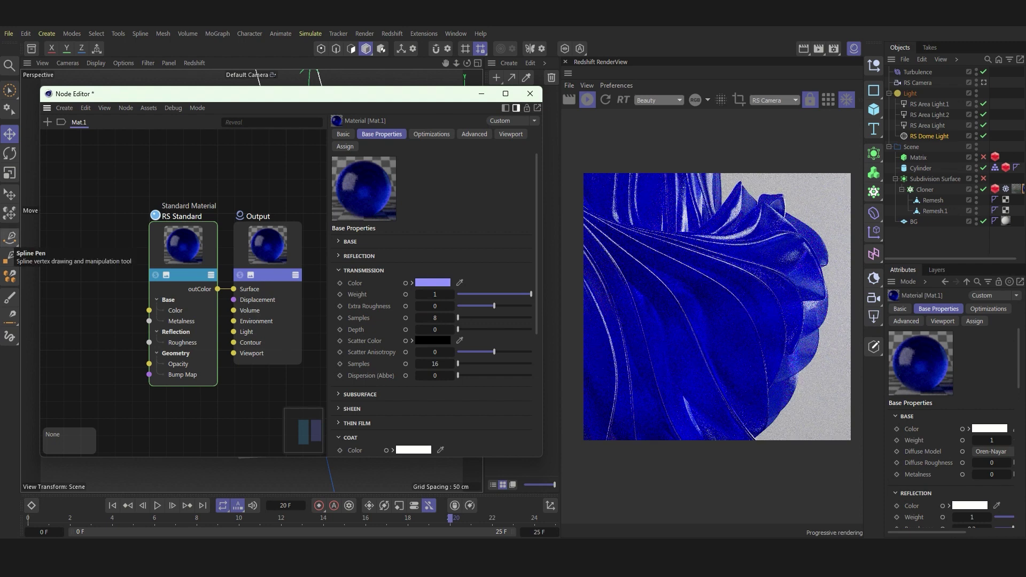
pyautogui.scroll(-3, 230, 232)
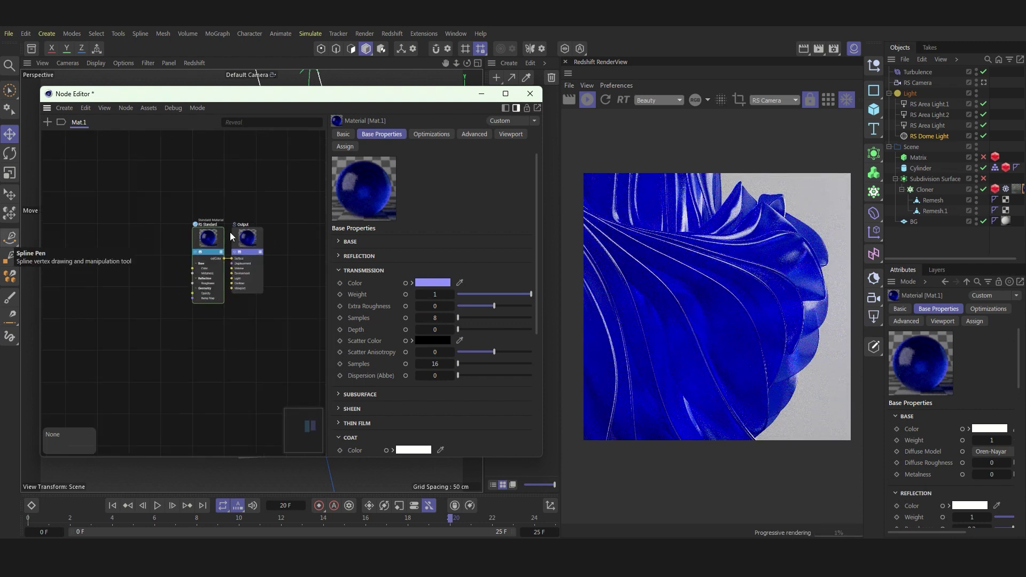
pyautogui.scroll(-3, 230, 232)
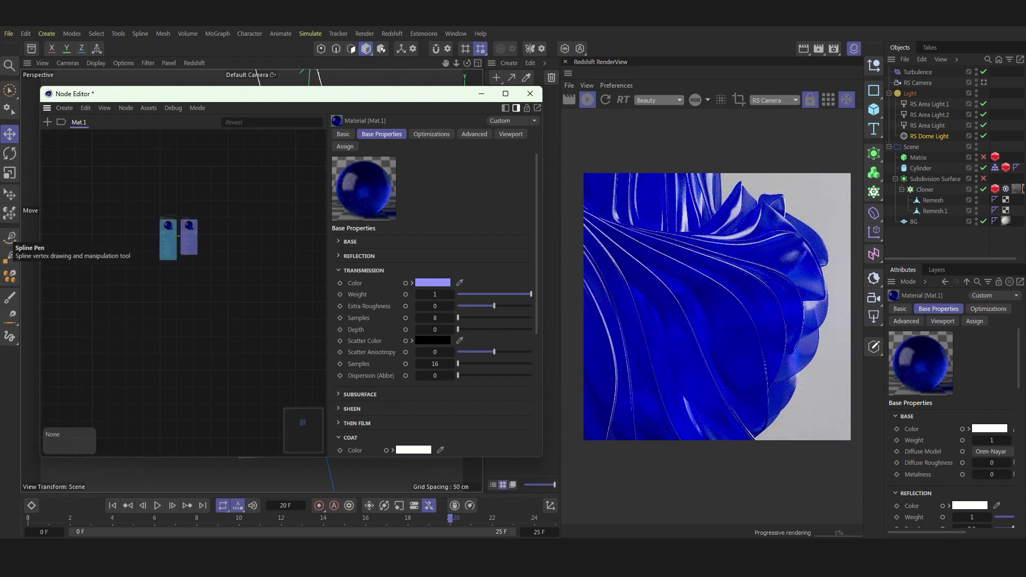
# Add a Fresnel node to Mat.1's graph and solo it in the render
pyautogui.click(46, 121)
pyautogui.write('fre')
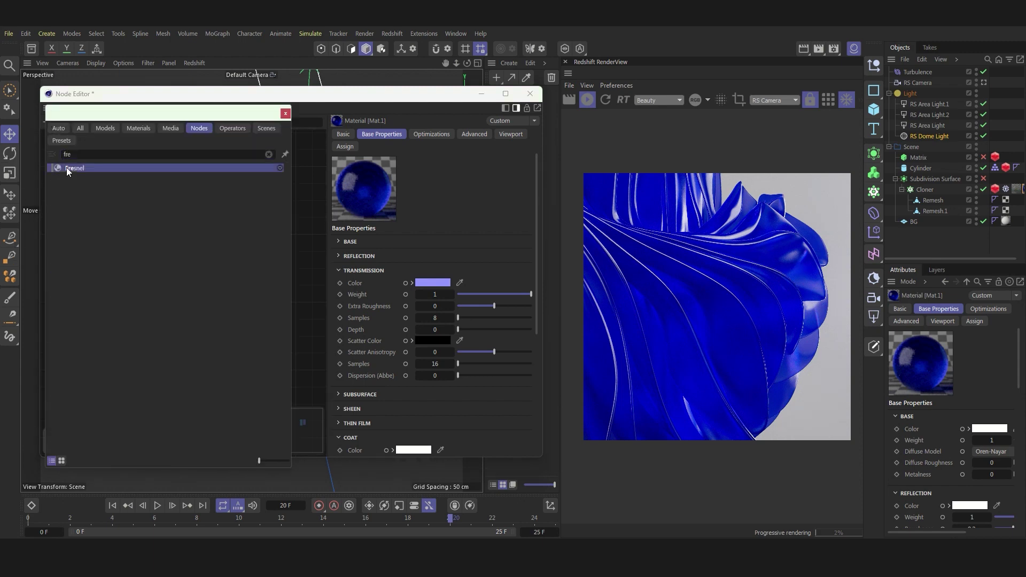
pyautogui.click(66, 167)
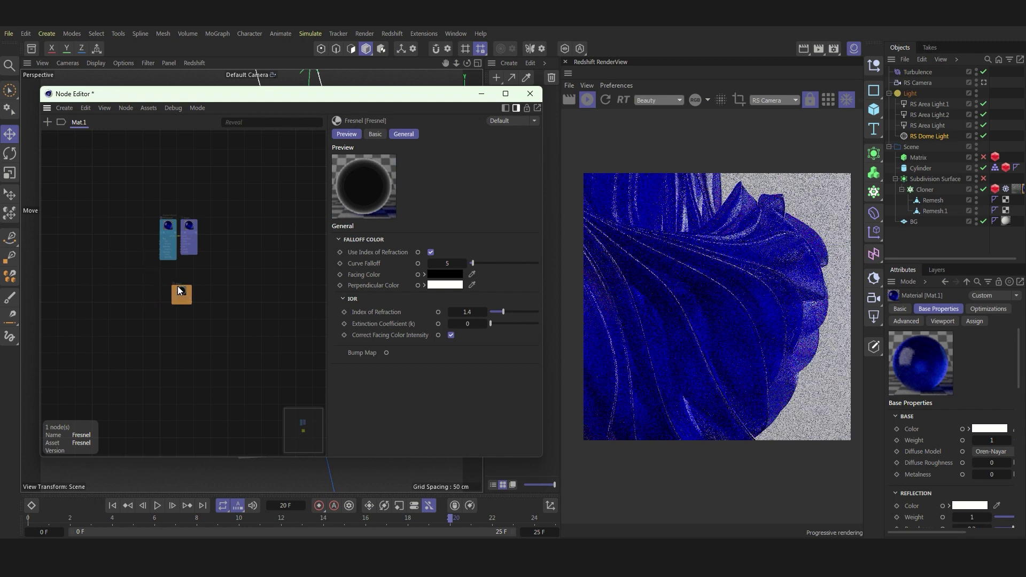
pyautogui.moveTo(172, 299); pyautogui.dragTo(143, 248)
pyautogui.scroll(3, 106, 227)
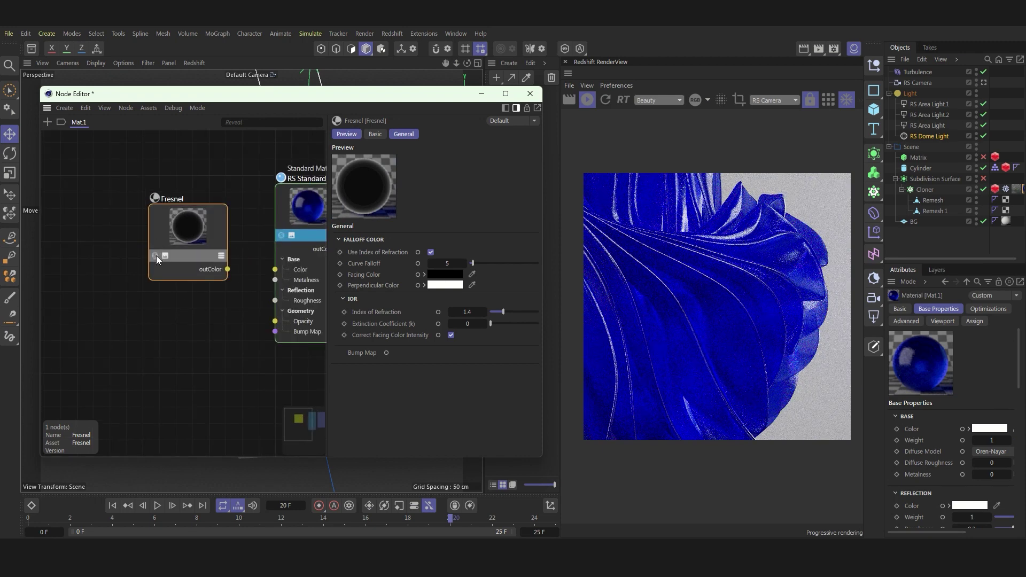
pyautogui.click(155, 255)
pyautogui.write('1.55')
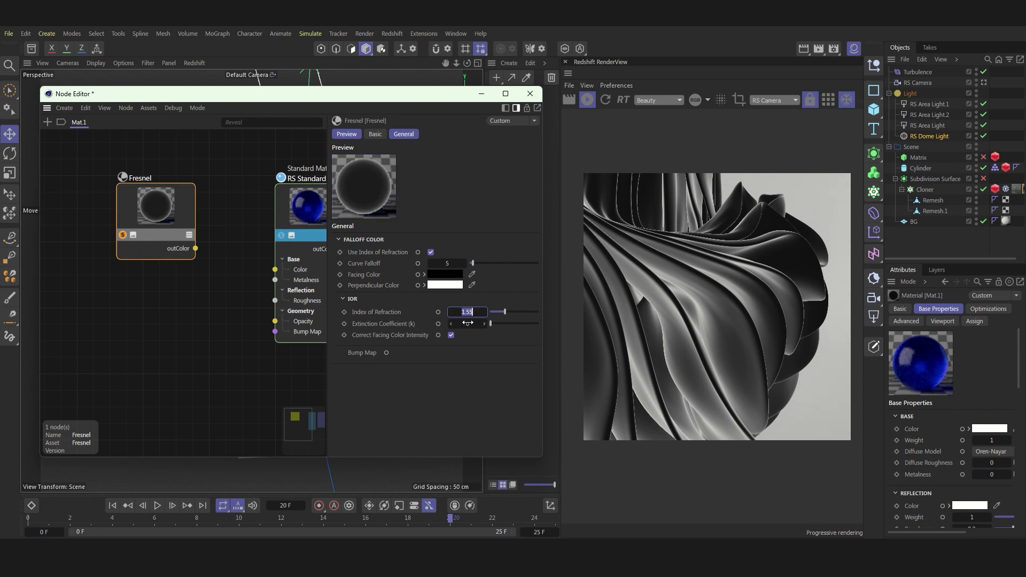
# Set the Fresnel node's extinction coefficient to 1.12
pyautogui.click(467, 323)
pyautogui.write('1.12')
pyautogui.press('Return')
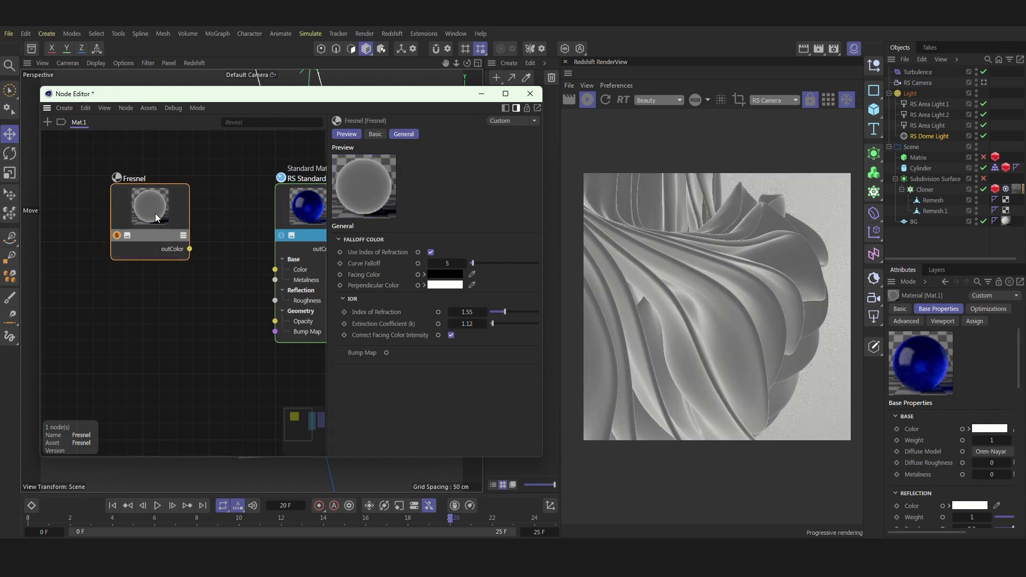
pyautogui.click(47, 123)
# Add a Ramp node and wire the Fresnel output into its Alt Input
pyautogui.write('ramp')
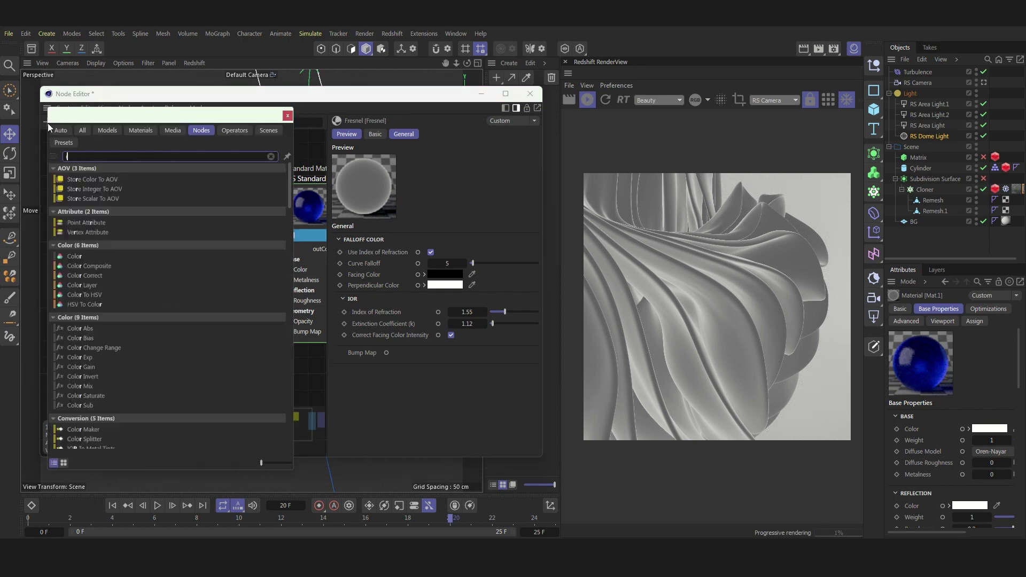
pyautogui.doubleClick(79, 178)
pyautogui.moveTo(186, 280); pyautogui.dragTo(238, 261)
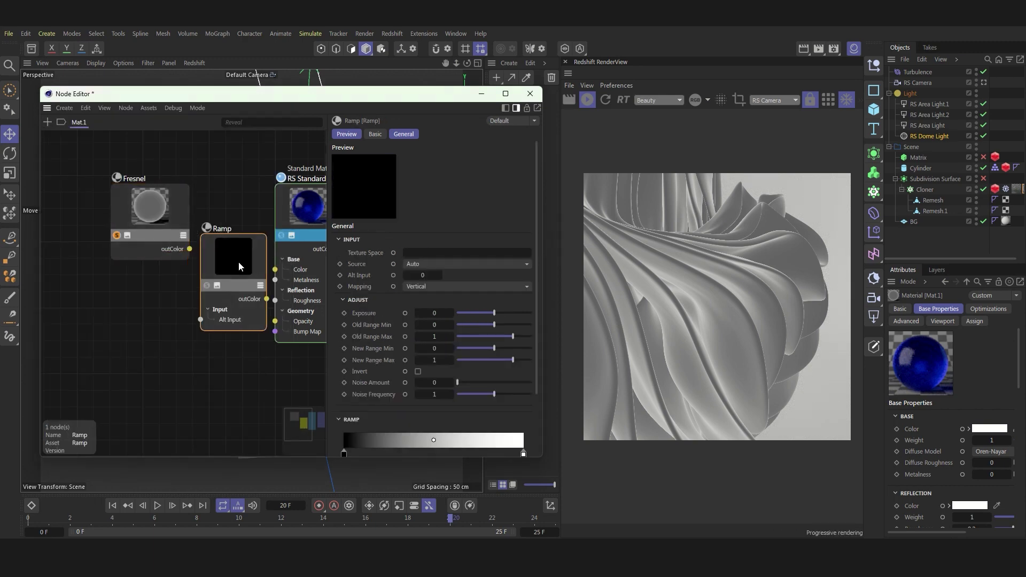
pyautogui.moveTo(201, 311); pyautogui.dragTo(204, 318)
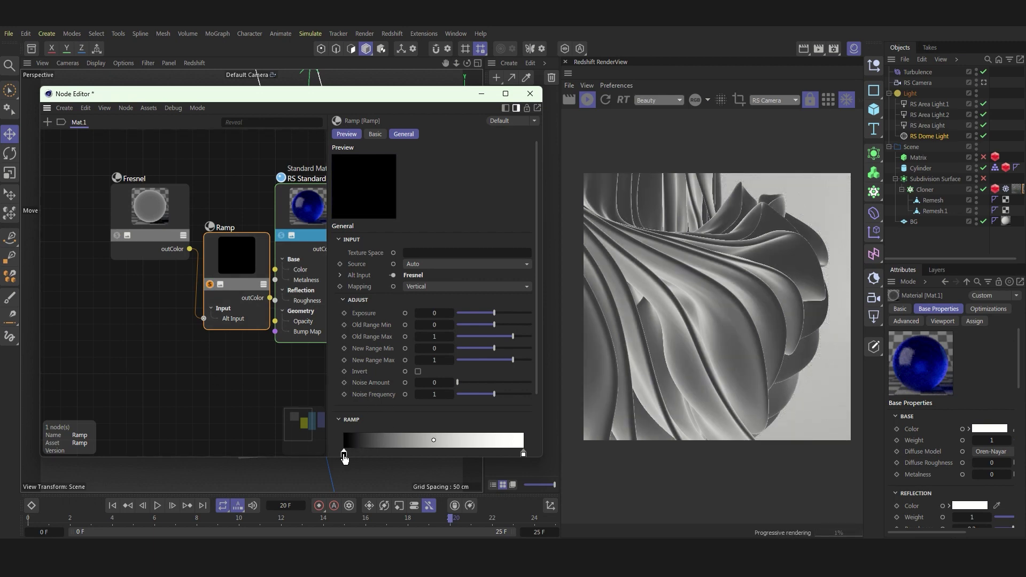
# Pull both ramp knots toward the middle and connect the Ramp output to the RS Standard material
pyautogui.moveTo(344, 455); pyautogui.dragTo(438, 454)
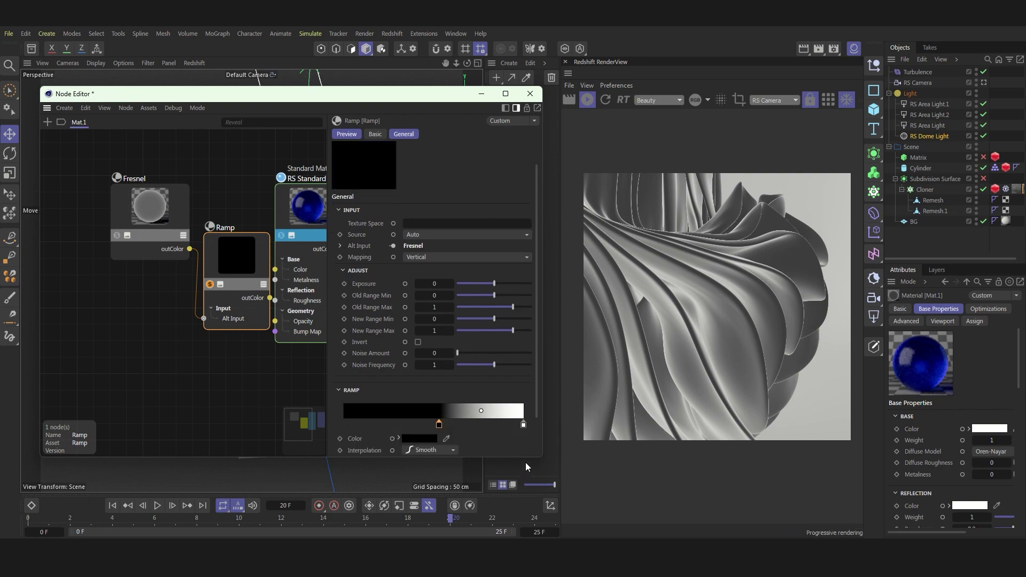
pyautogui.moveTo(523, 425); pyautogui.dragTo(473, 428)
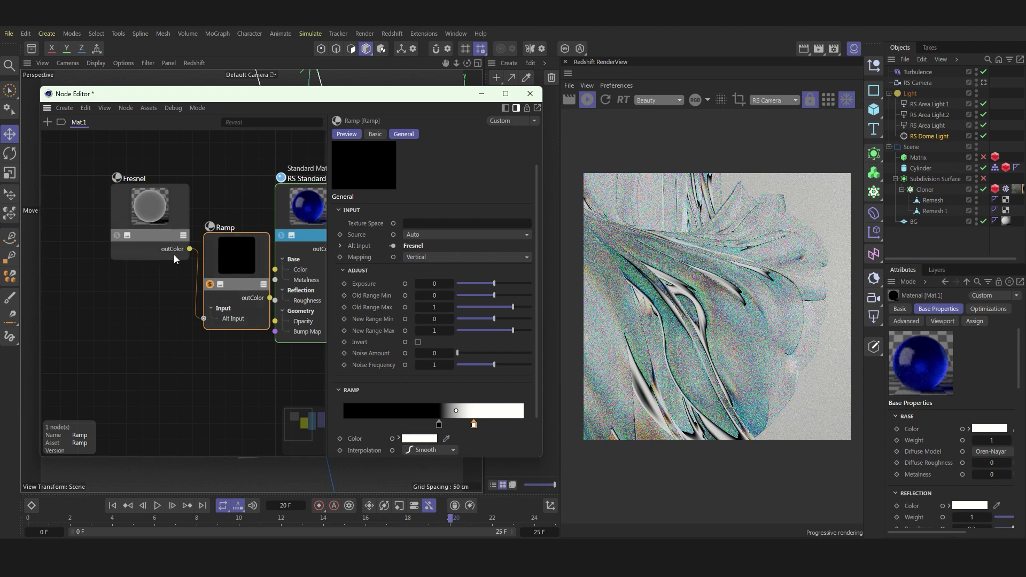
pyautogui.moveTo(210, 288); pyautogui.dragTo(151, 278, button='middle')
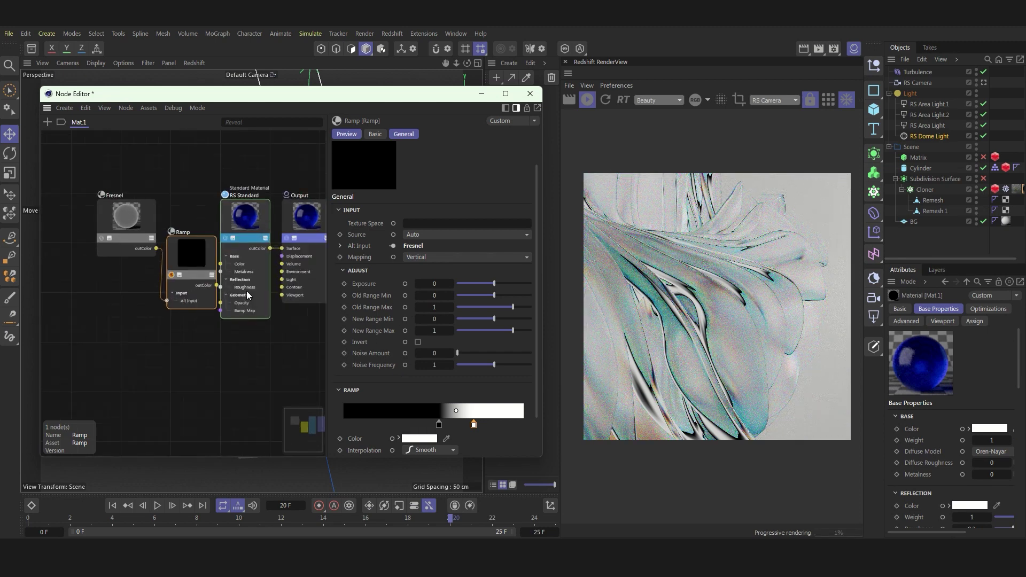
pyautogui.moveTo(205, 286); pyautogui.dragTo(214, 305)
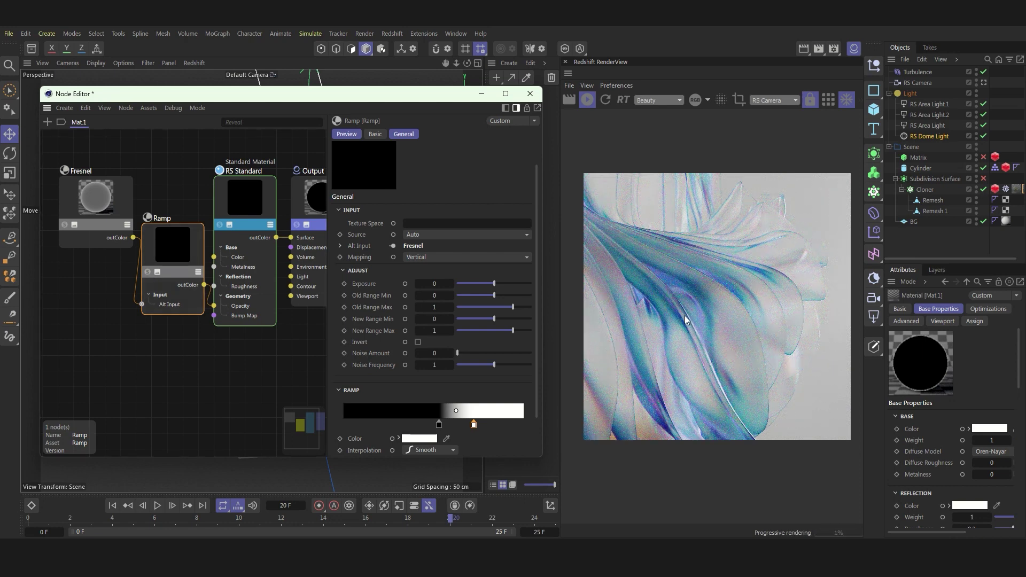
# Select and enable the Matrix object and check its Object settings
pyautogui.scroll(-2, 636, 308)
pyautogui.scroll(2, 765, 367)
pyautogui.scroll(3, 765, 369)
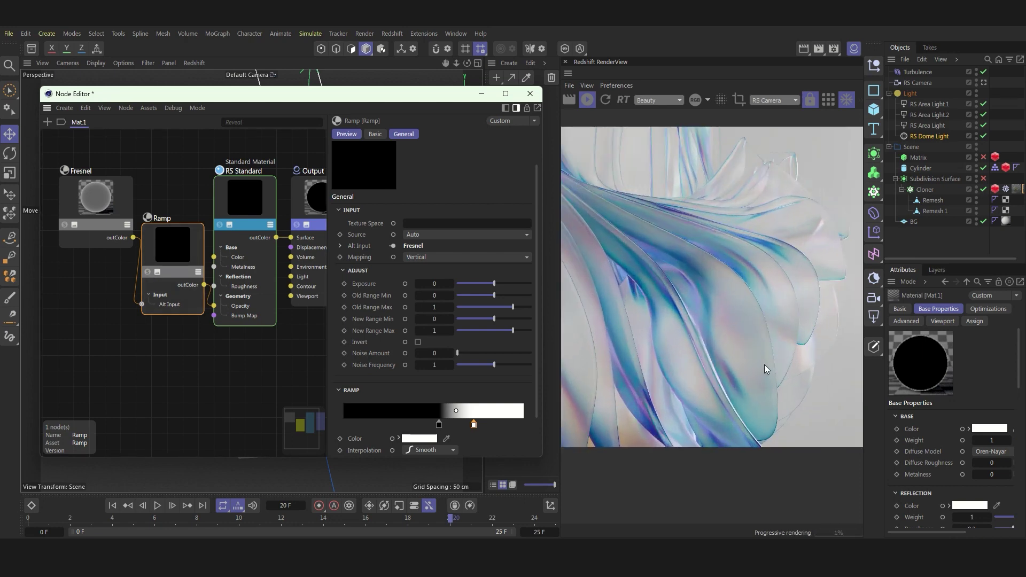
pyautogui.click(920, 159)
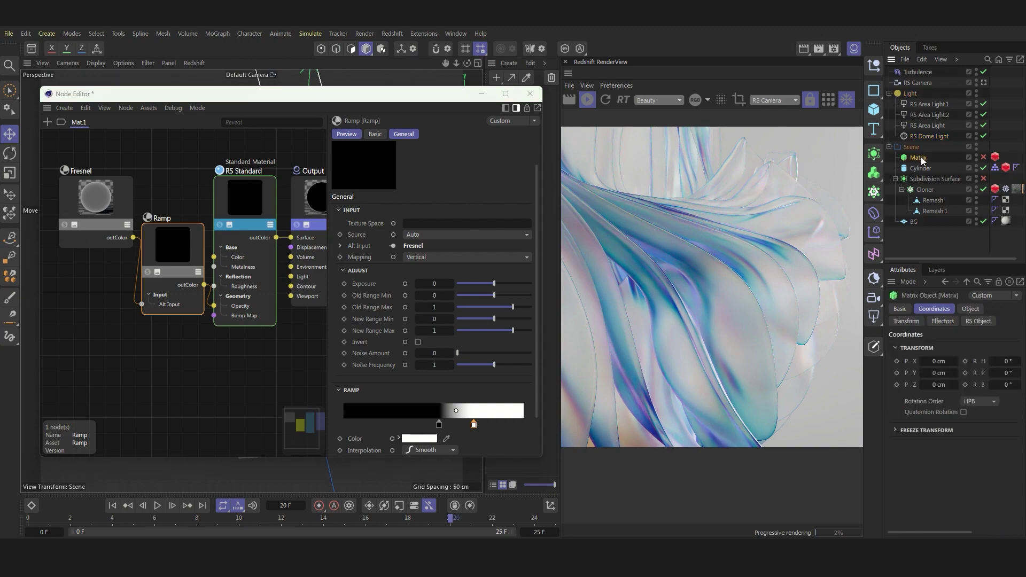
pyautogui.click(983, 157)
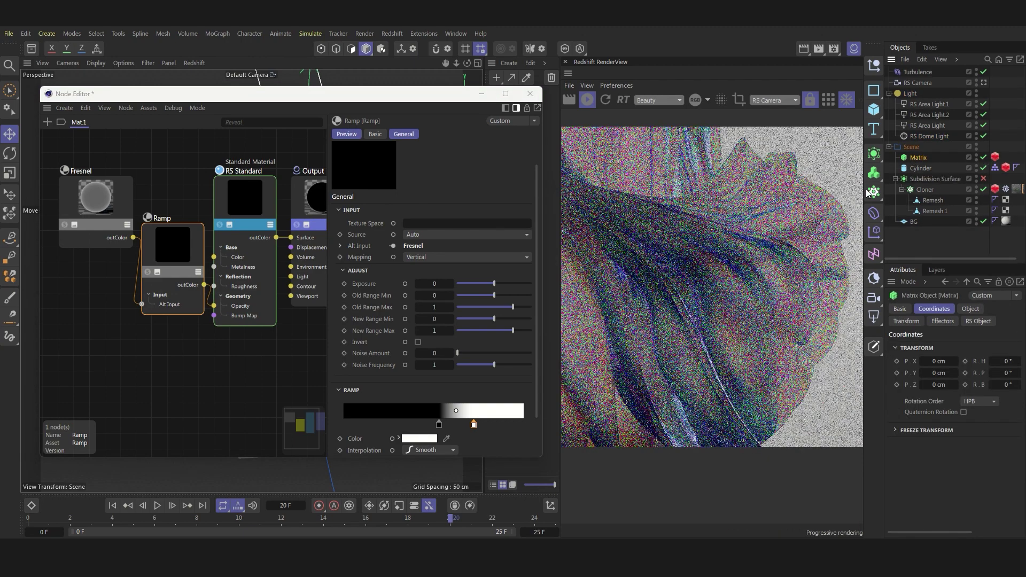
pyautogui.click(970, 309)
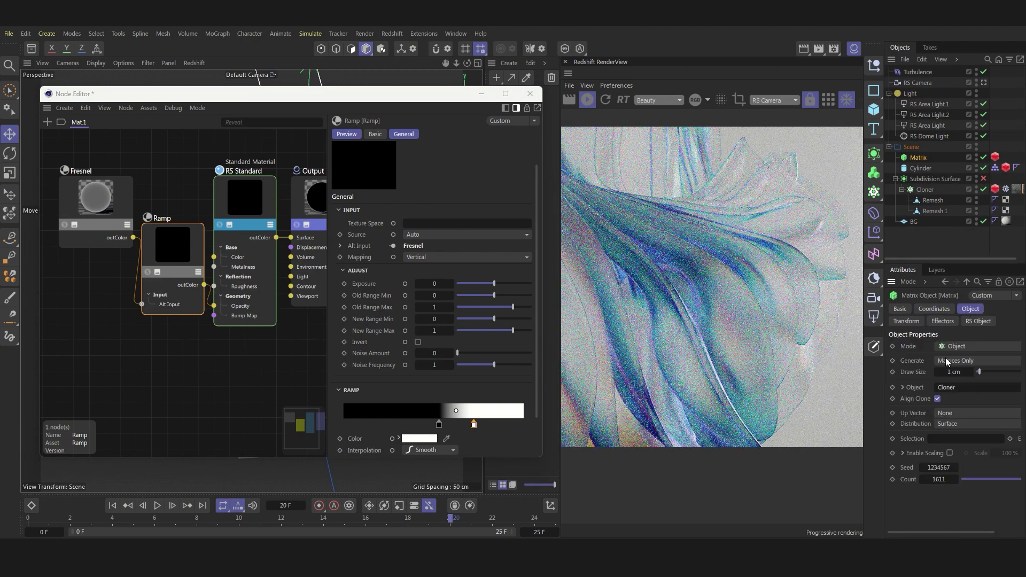
pyautogui.click(957, 393)
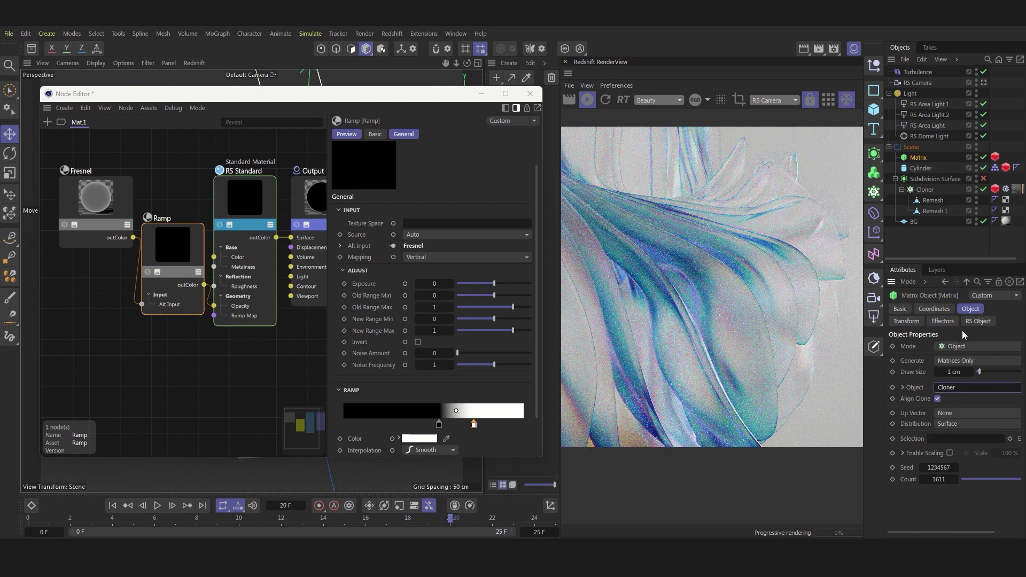
# Edit the Scale Multiplier (0.03) in the Matrix's Redshift Object tag Particles settings
pyautogui.click(994, 159)
pyautogui.click(929, 309)
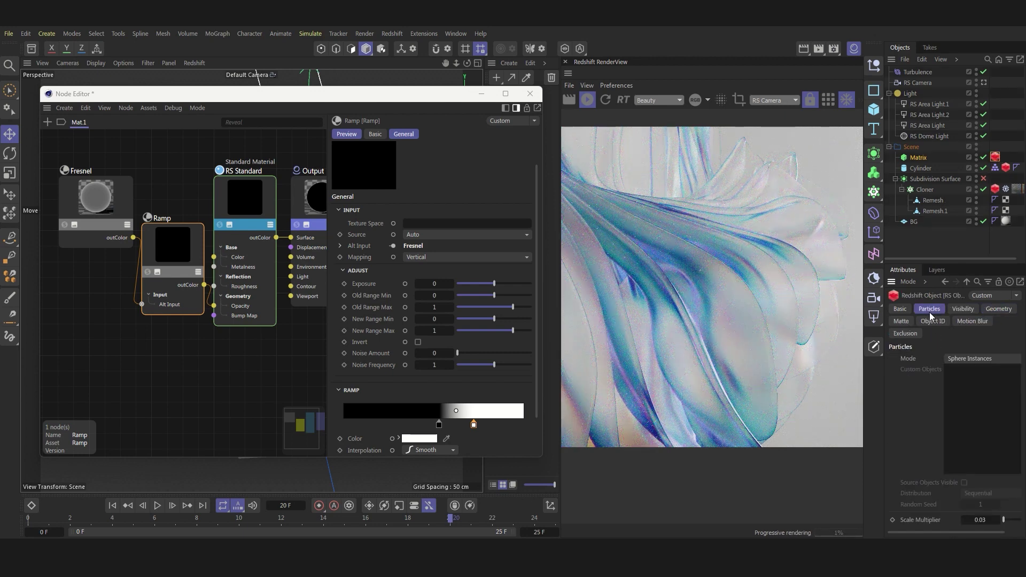
pyautogui.click(986, 523)
# Assign the Mat material to the Matrix object so its particles use it
pyautogui.moveTo(467, 96); pyautogui.dragTo(363, 111)
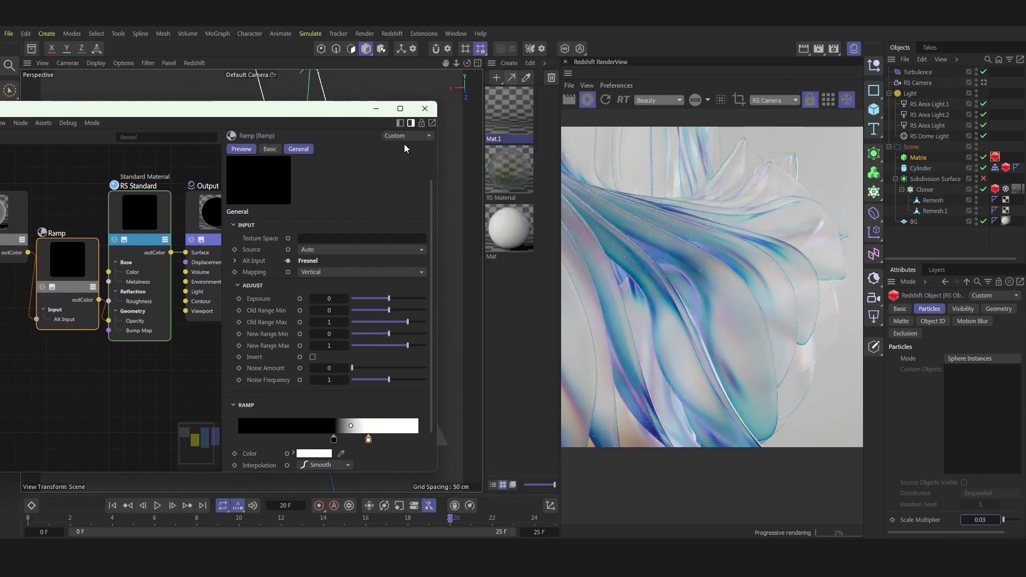
pyautogui.moveTo(509, 227); pyautogui.dragTo(927, 159)
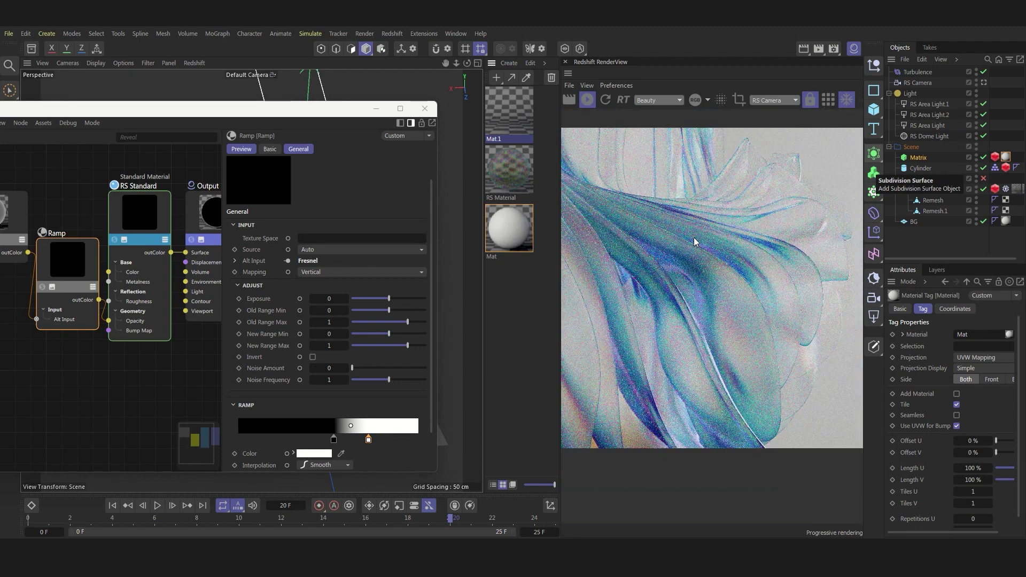
pyautogui.scroll(-2, 693, 243)
pyautogui.scroll(5, 691, 250)
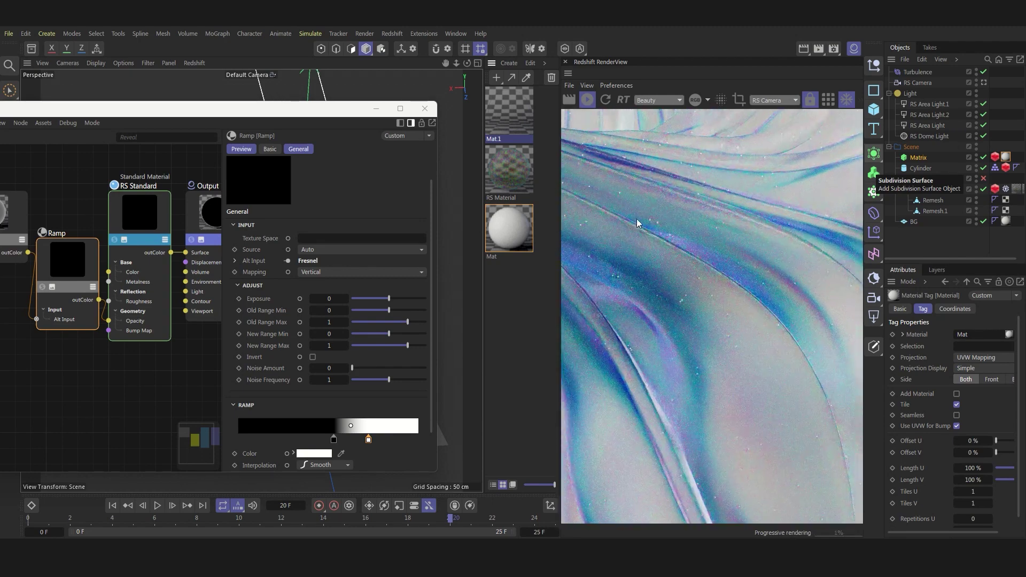
pyautogui.scroll(-2, 701, 210)
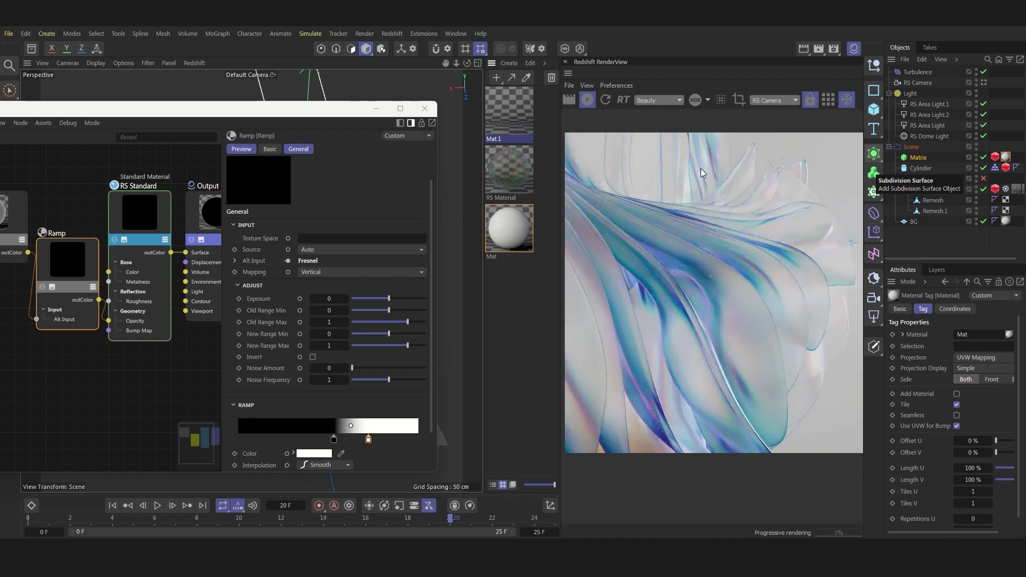
pyautogui.scroll(-1, 701, 168)
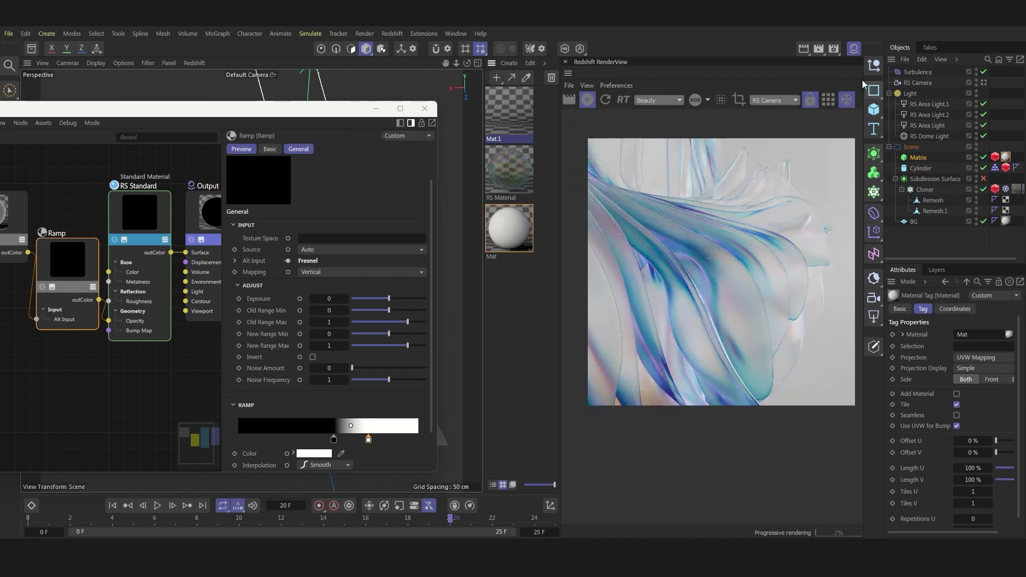
# Toggle the RenderView post-effects panel, close the Node Editor and view through the RS Camera
pyautogui.click(860, 101)
pyautogui.click(841, 119)
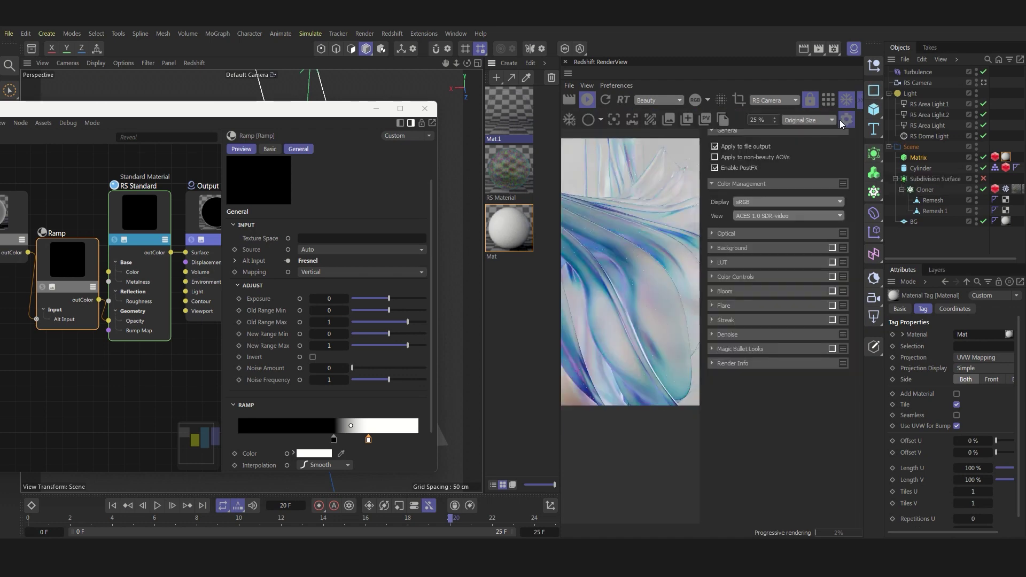
pyautogui.click(840, 120)
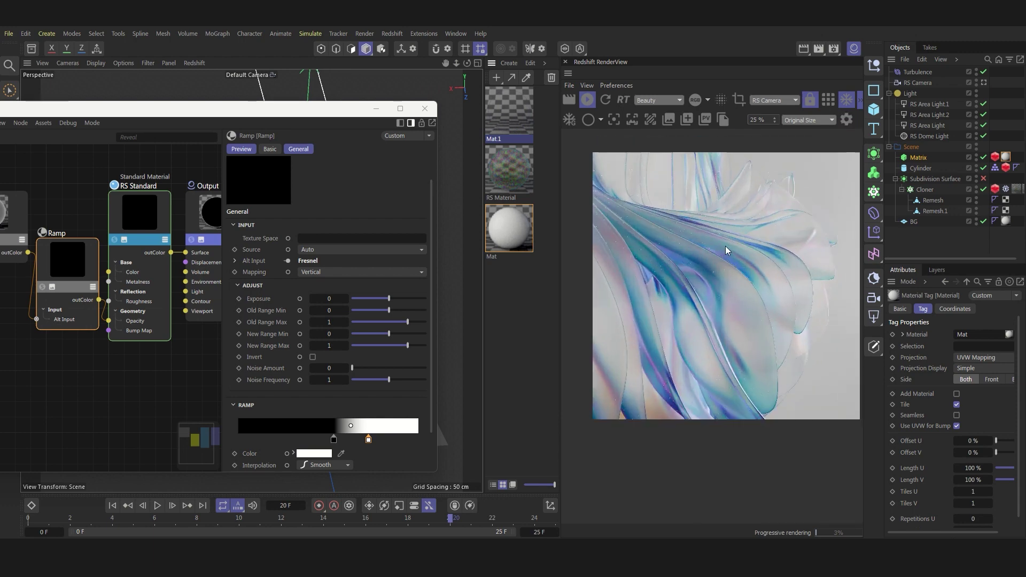
pyautogui.scroll(1, 724, 210)
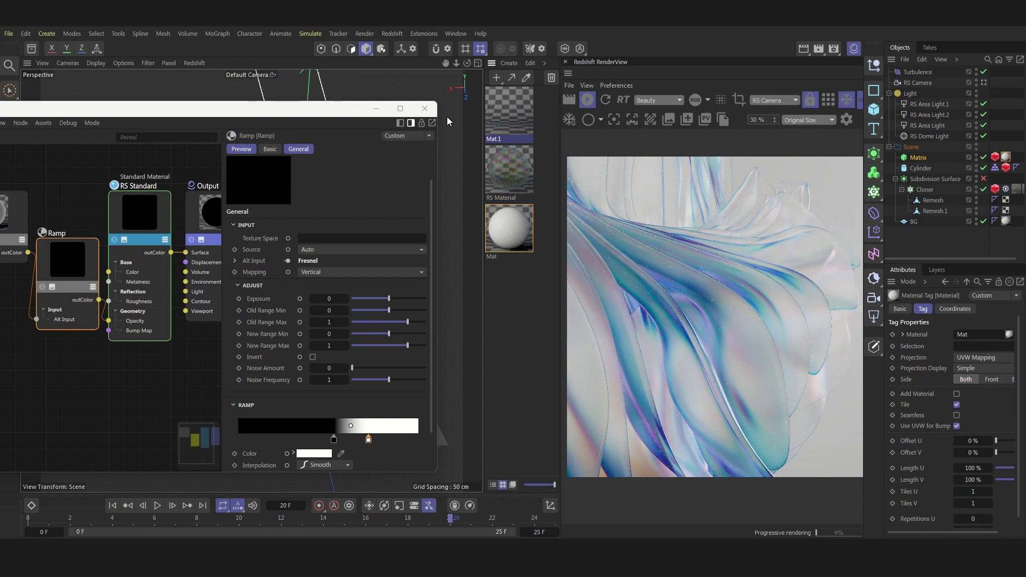
pyautogui.click(425, 108)
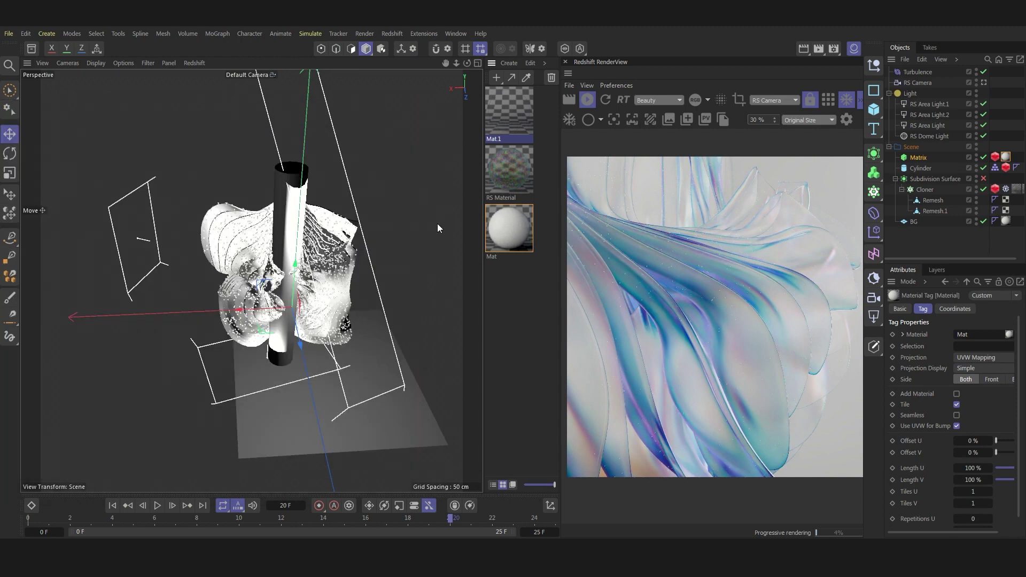
pyautogui.click(982, 82)
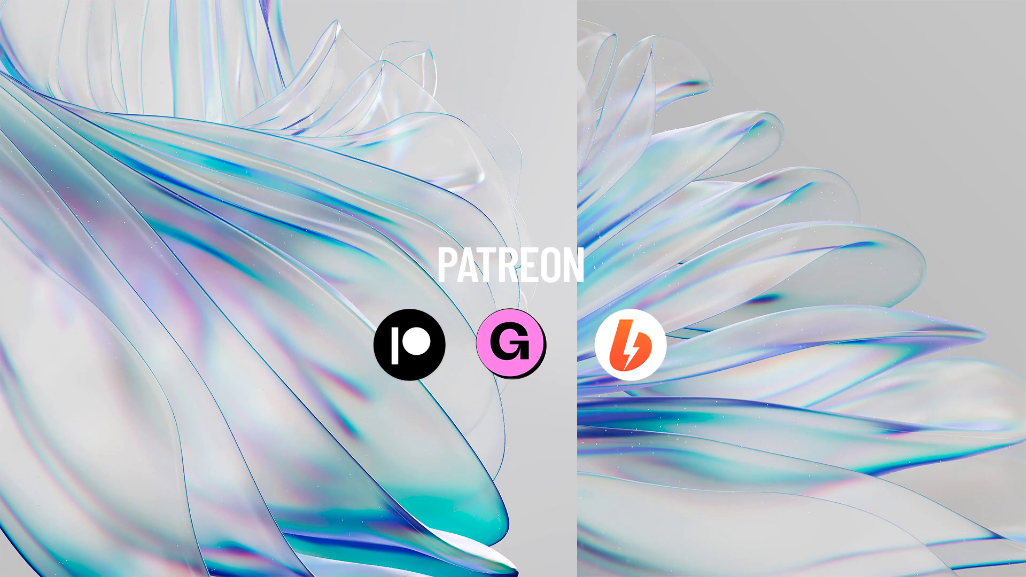